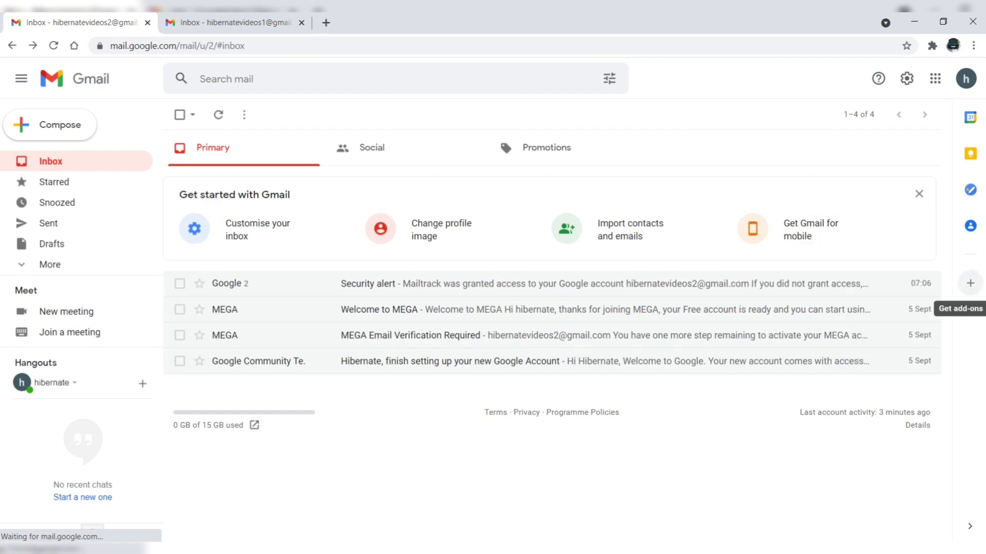
Search the Gmail add-ons marketplace for "mail tracker" and open the Mailtrack for Gmail listing.
{"action": "left_click", "coordinate": [970, 283]}
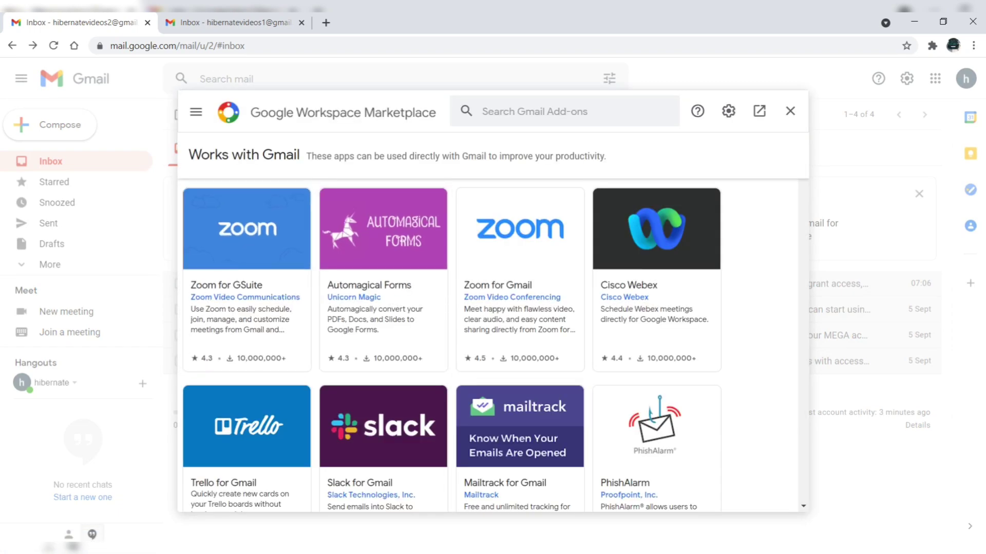
{"action": "left_click", "coordinate": [534, 111]}
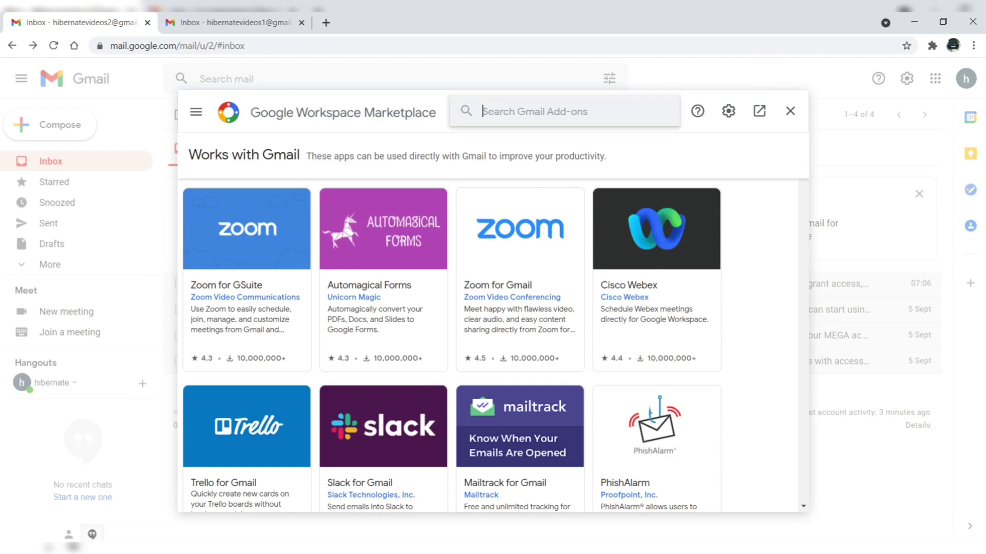
{"action": "type", "text": "mail tra"}
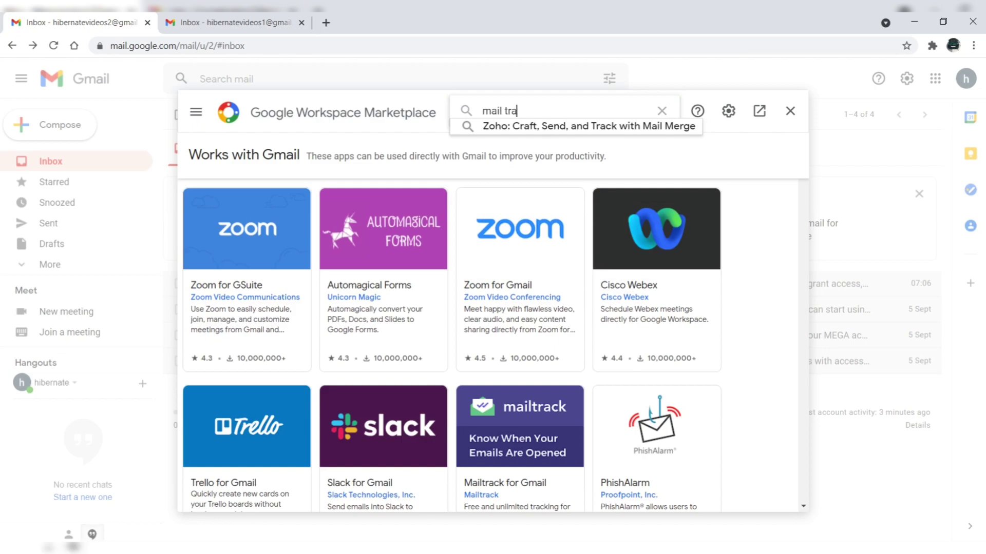
{"action": "type", "text": "ckerr"}
{"action": "key", "text": "Return"}
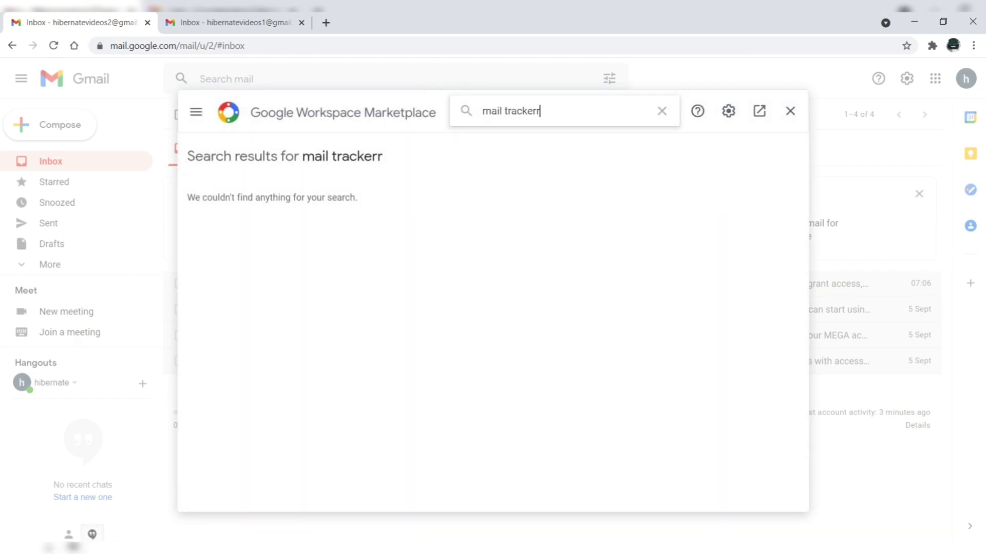
{"action": "key", "text": "BackSpace"}
{"action": "key", "text": "Return"}
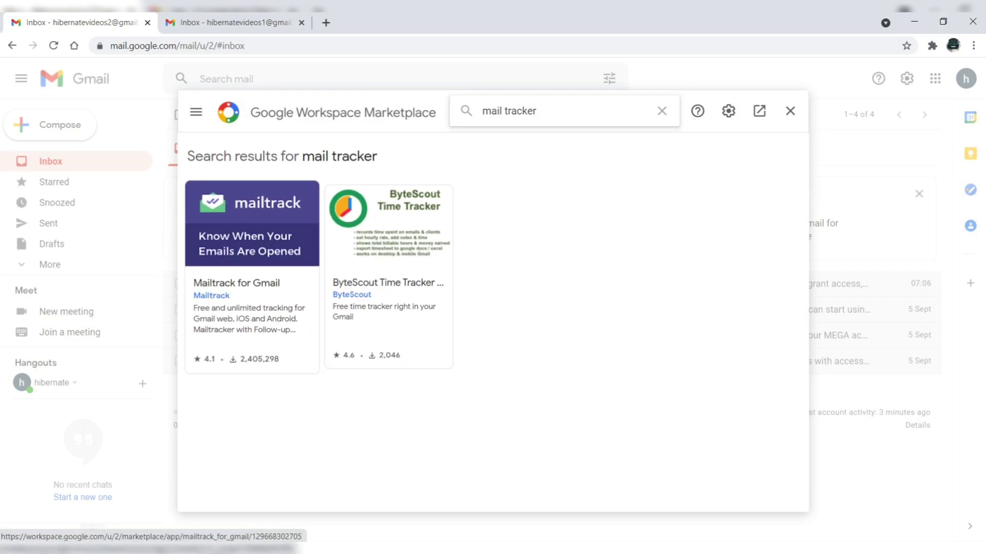
{"action": "left_click", "coordinate": [252, 278]}
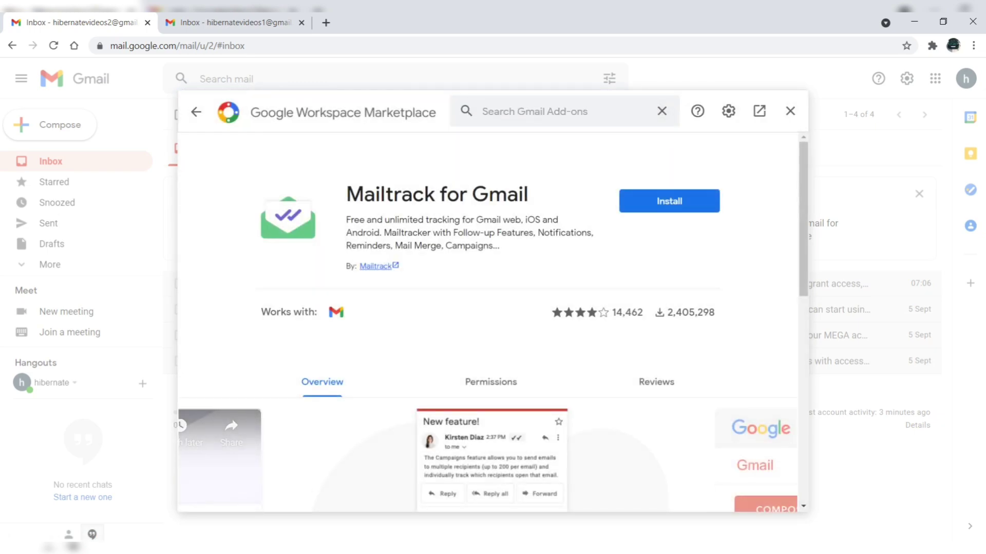
Look through the Mailtrack for Gmail overview and start installing the add-on.
{"action": "scroll", "coordinate": [488, 319], "scroll_direction": "down", "scroll_amount": 3}
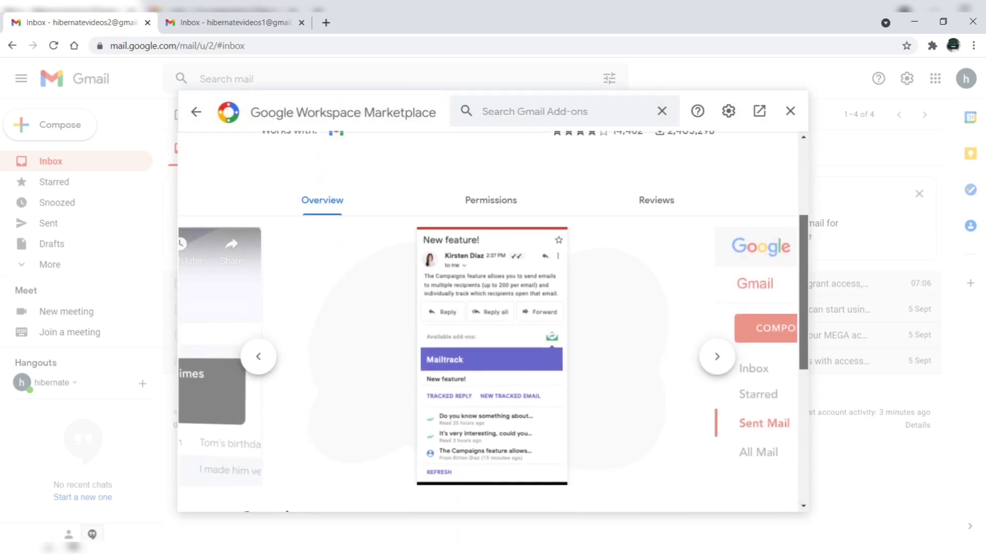
{"action": "scroll", "coordinate": [488, 318], "scroll_direction": "down", "scroll_amount": 1}
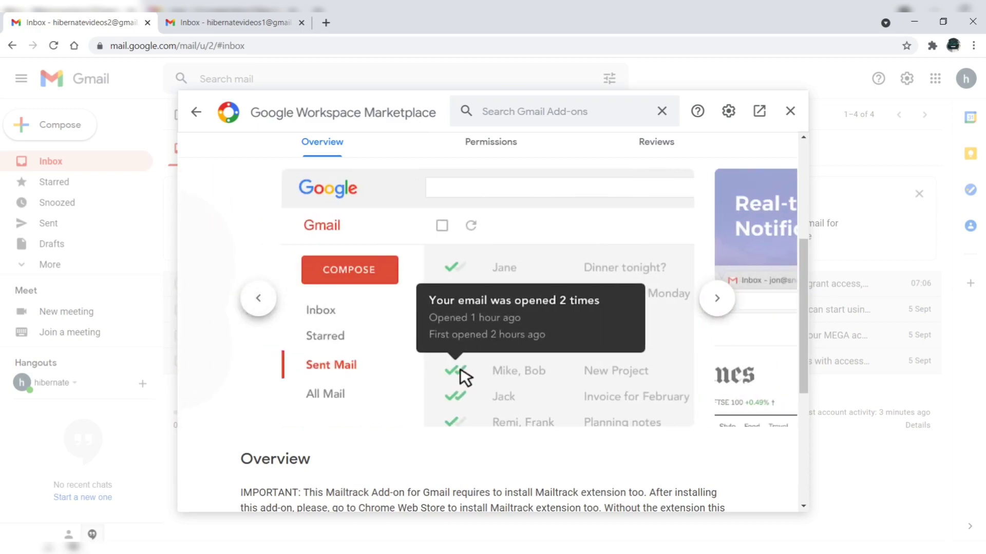
{"action": "scroll", "coordinate": [493, 303], "scroll_direction": "up", "scroll_amount": 5}
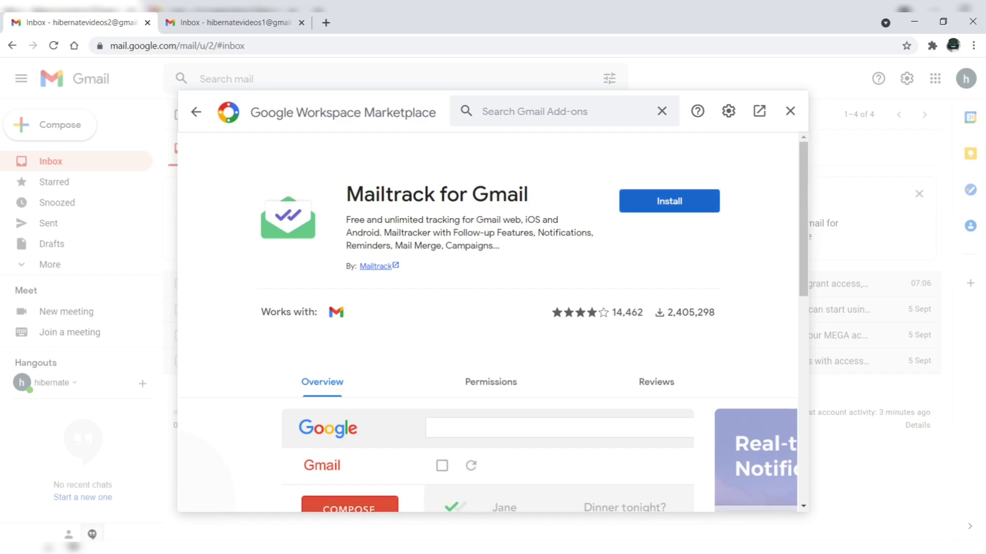
{"action": "left_click", "coordinate": [669, 201]}
{"action": "left_click", "coordinate": [574, 377]}
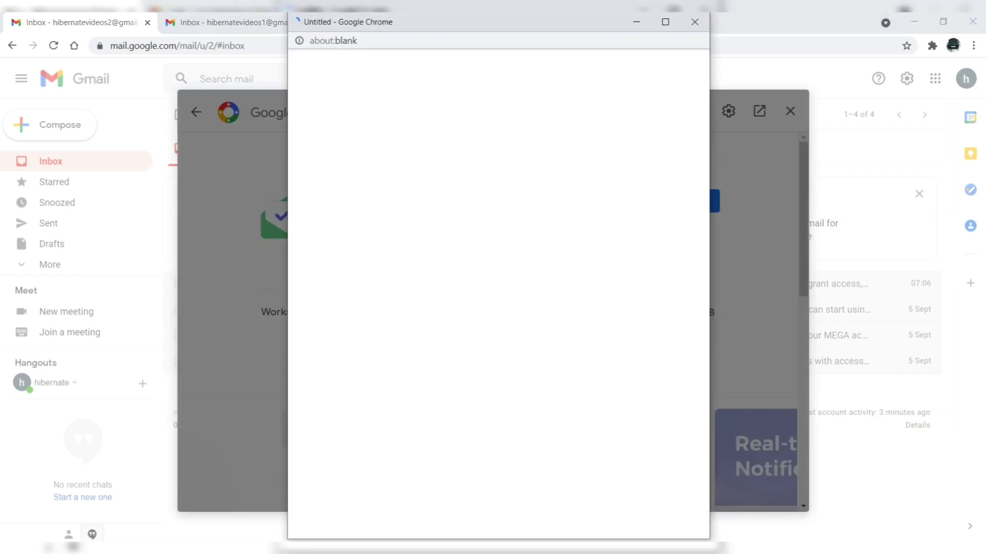
Sign in to continue to Mailtrack with another Google account, entering its email and the account password.
{"action": "left_click", "coordinate": [410, 321]}
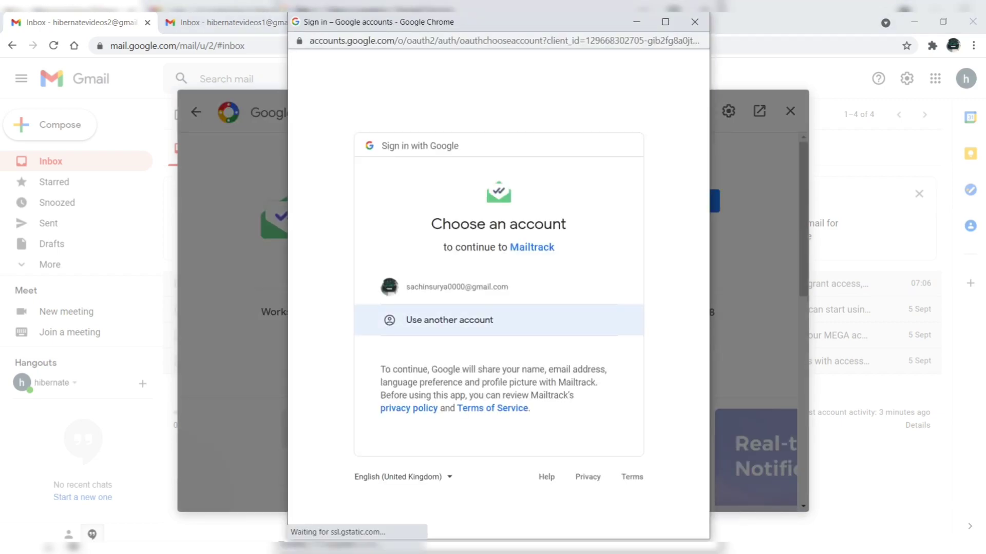
{"action": "type", "text": "h"}
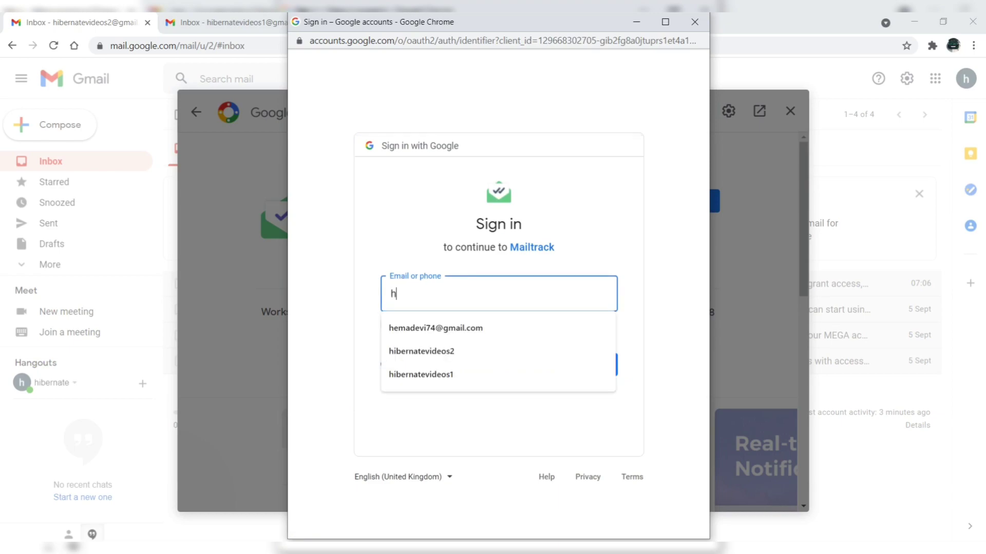
{"action": "key", "text": "Down"}
{"action": "key", "text": "Down"}
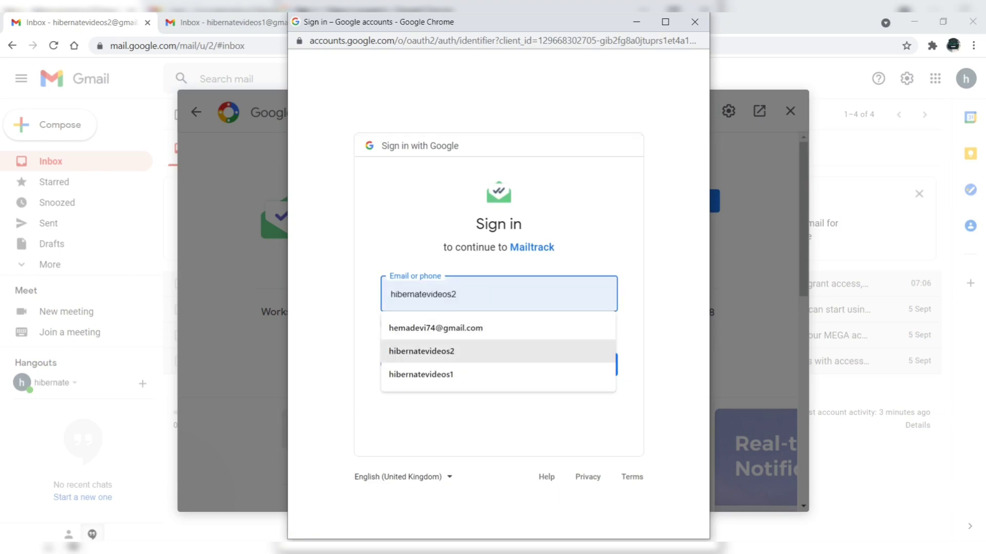
{"action": "key", "text": "Return"}
{"action": "key", "text": "Return"}
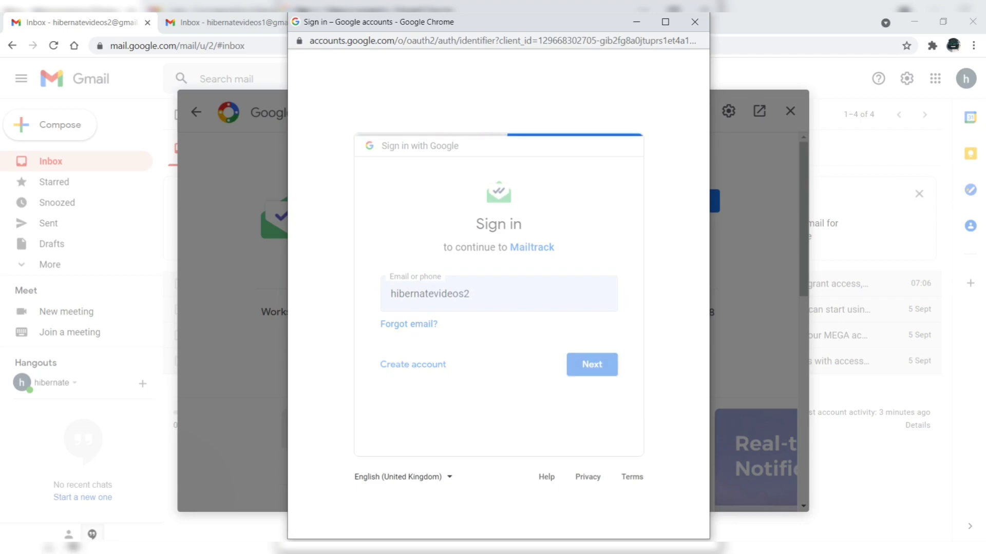
{"action": "type", "text": "•••••••••••"}
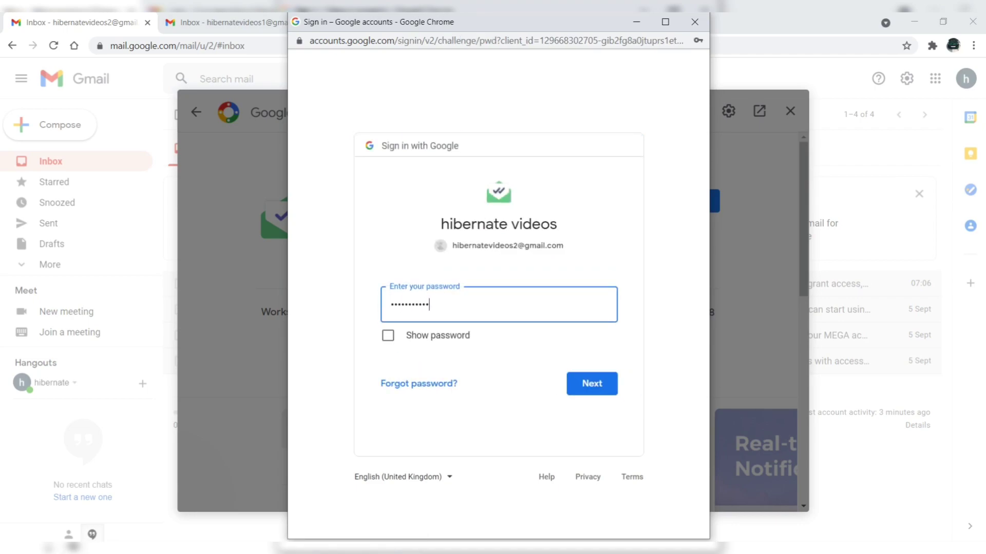
{"action": "key", "text": "Return"}
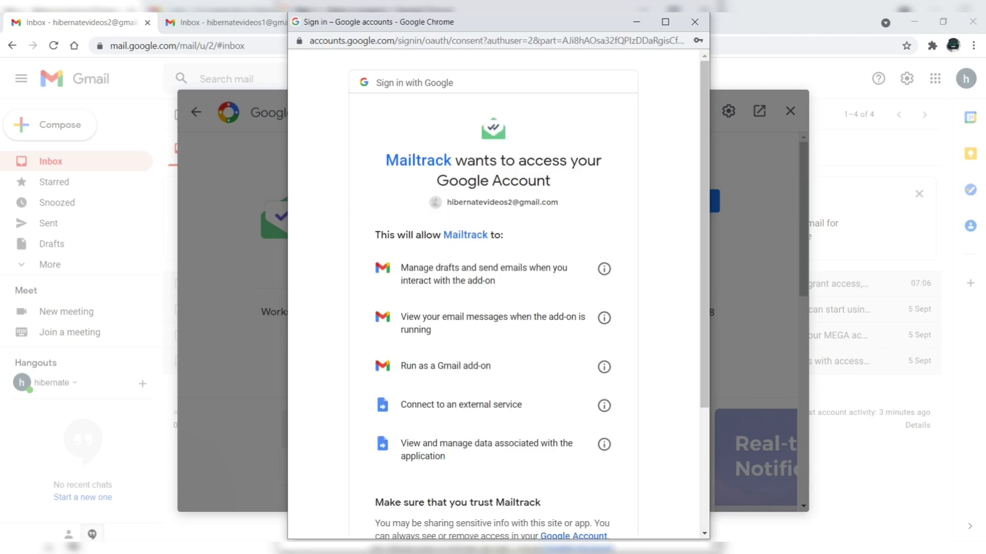
Grant Mailtrack the requested Google account access and complete the add-on's two-page installation guide.
{"action": "scroll", "coordinate": [493, 293], "scroll_direction": "down", "scroll_amount": 3}
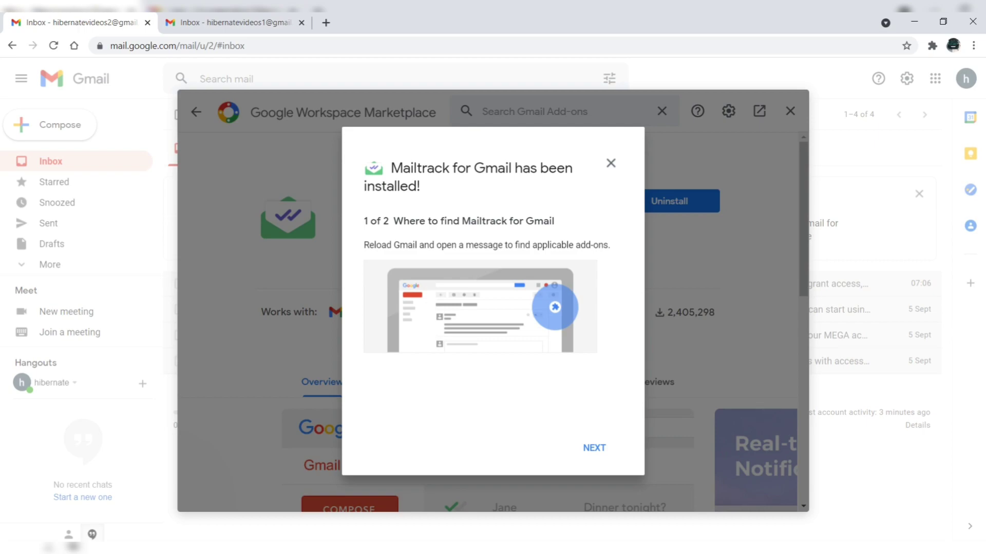
{"action": "key", "text": "Return"}
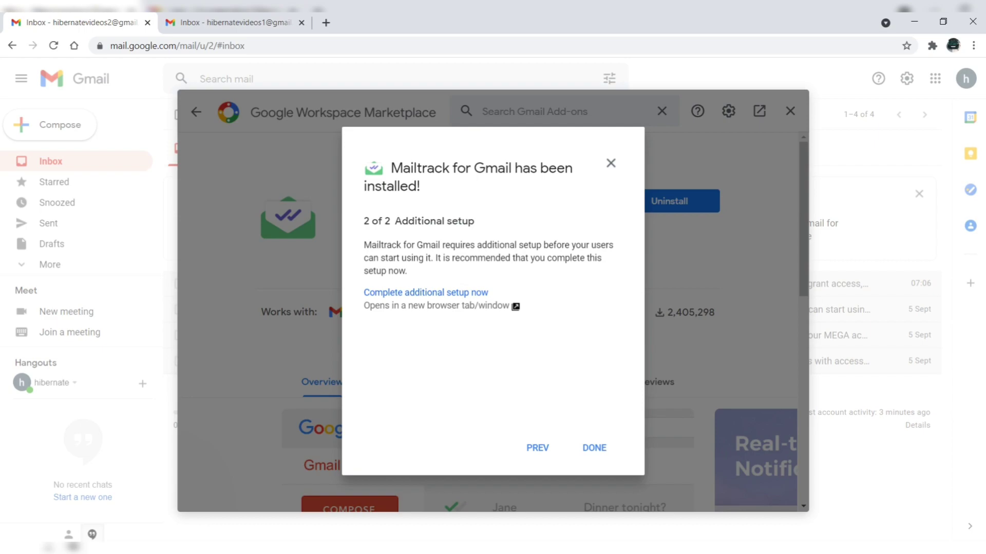
{"action": "key", "text": "Return"}
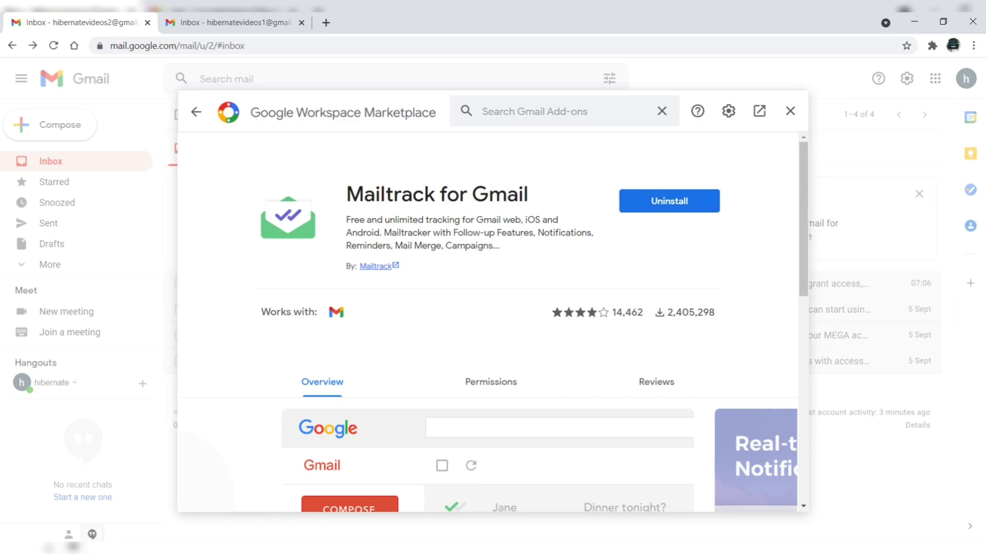
Leave the add-ons marketplace and check the Mailtrack add-on's panel beside the inbox.
{"action": "left_click", "coordinate": [790, 111]}
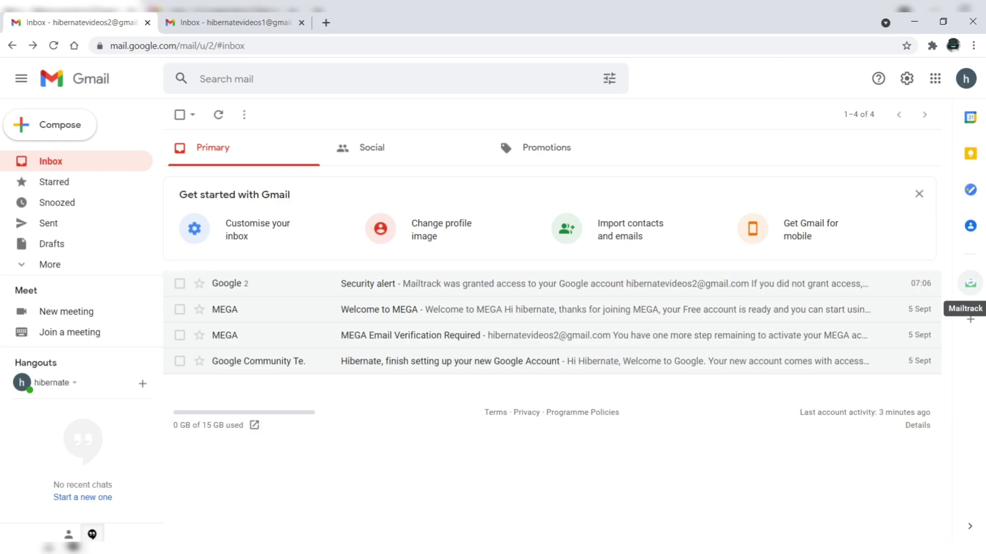
{"action": "left_click", "coordinate": [970, 283]}
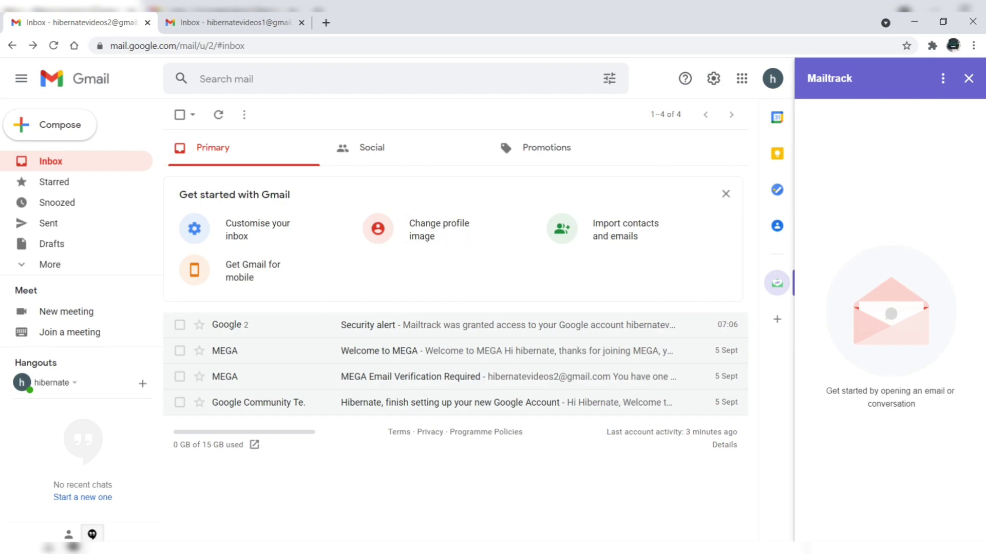
{"action": "left_click", "coordinate": [968, 78]}
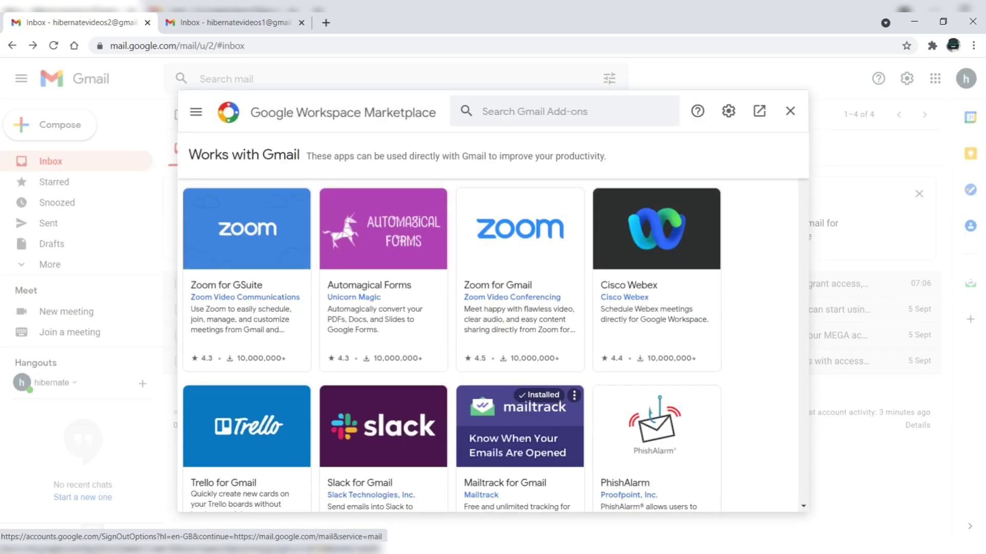
Find the Mailtrack for Gmail listing in the add-ons marketplace again by searching for "mail tracker".
{"action": "left_click", "coordinate": [534, 112]}
{"action": "type", "text": "mai"}
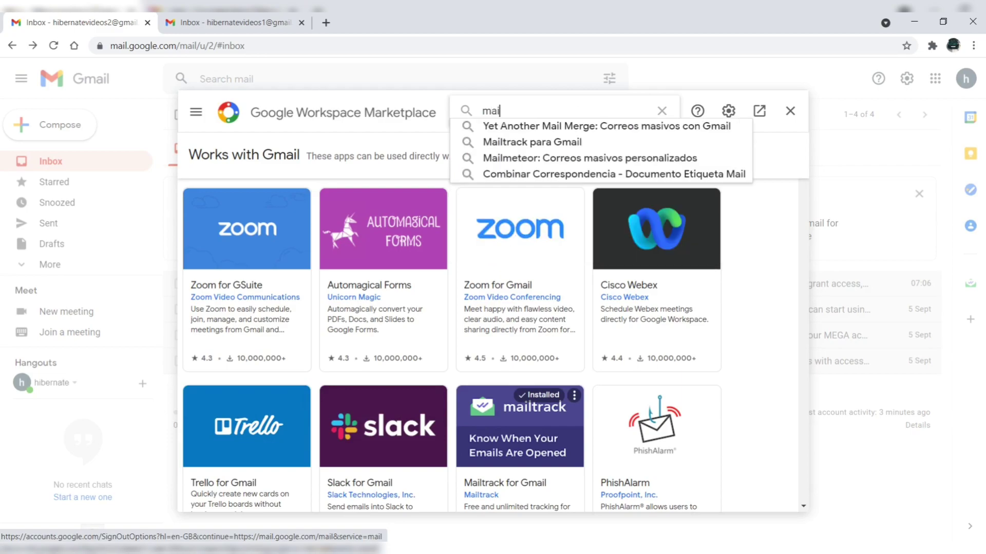
{"action": "type", "text": "l tracker"}
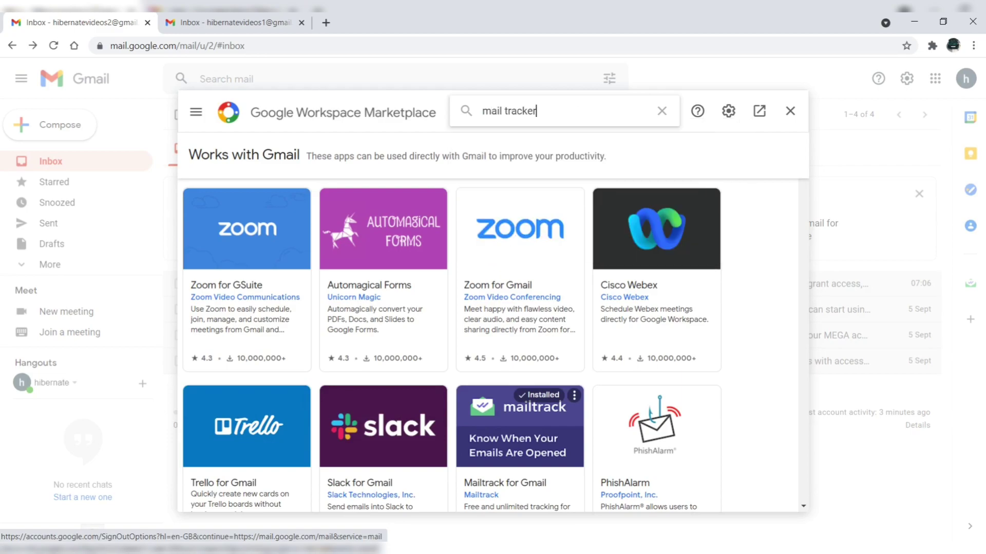
{"action": "key", "text": "Return"}
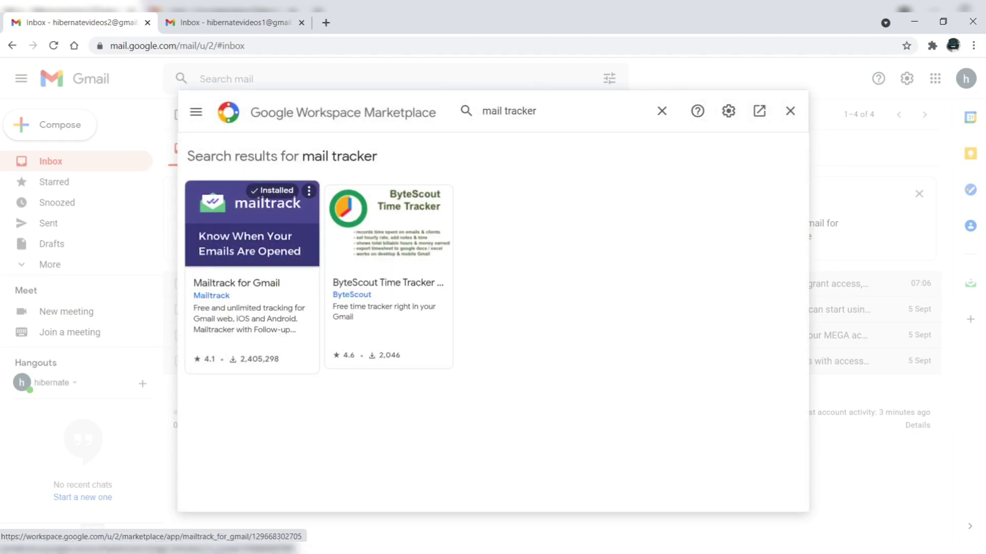
{"action": "left_click", "coordinate": [251, 226]}
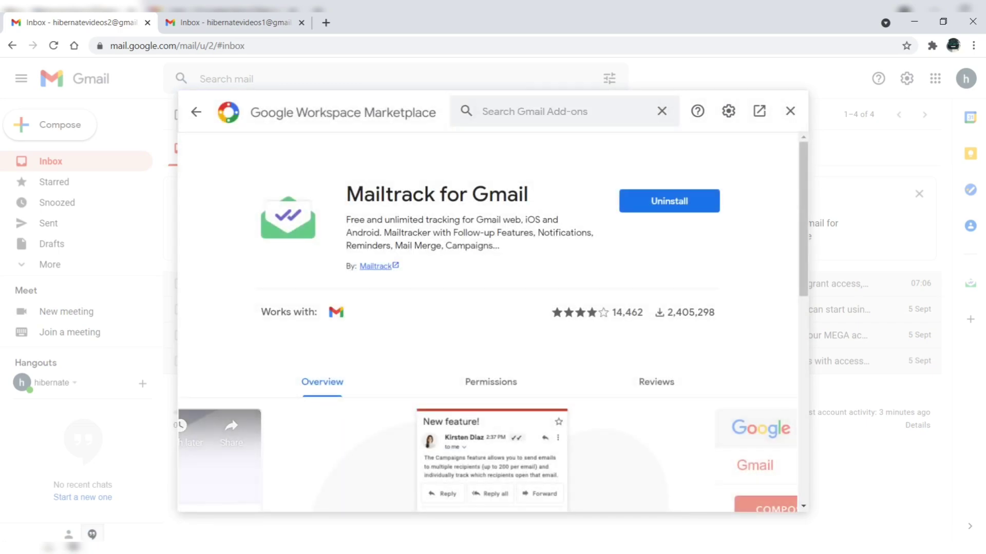
Add the Email Tracker for Gmail - Mailtrack extension to Chrome from its Chrome Web Store page.
{"action": "left_click", "coordinate": [375, 266]}
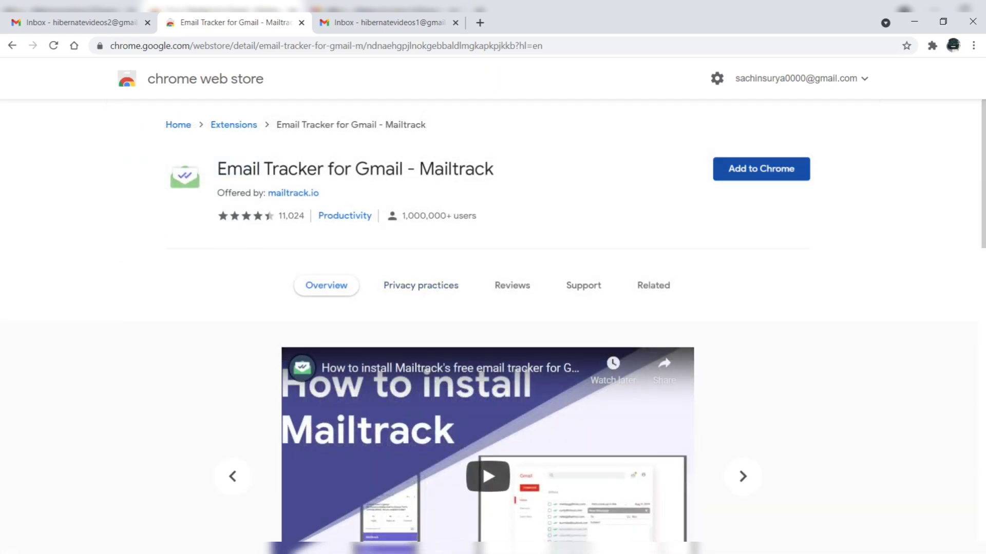
{"action": "left_click", "coordinate": [761, 169]}
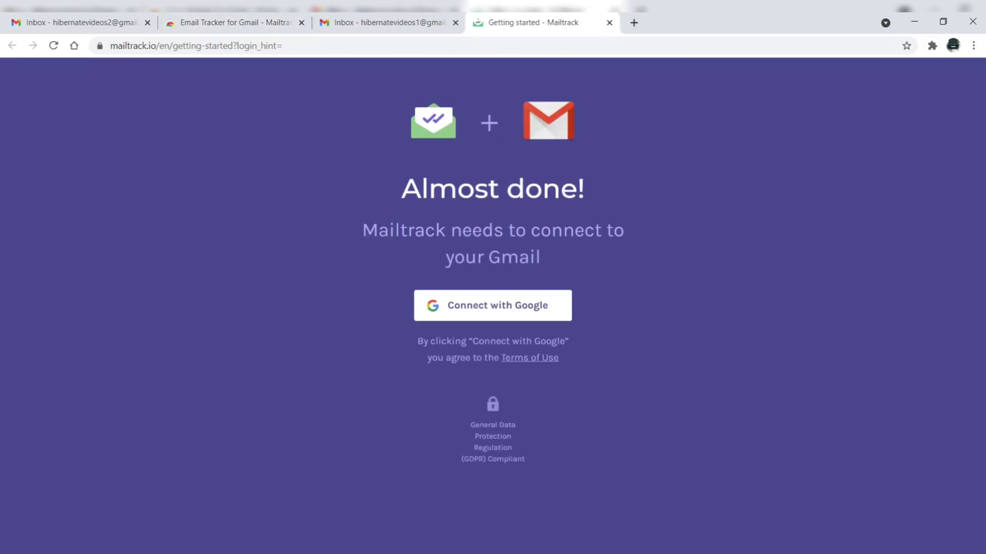
Connect the Mailtrack extension with Google, choosing another account and submitting that account's email.
{"action": "left_click", "coordinate": [493, 305]}
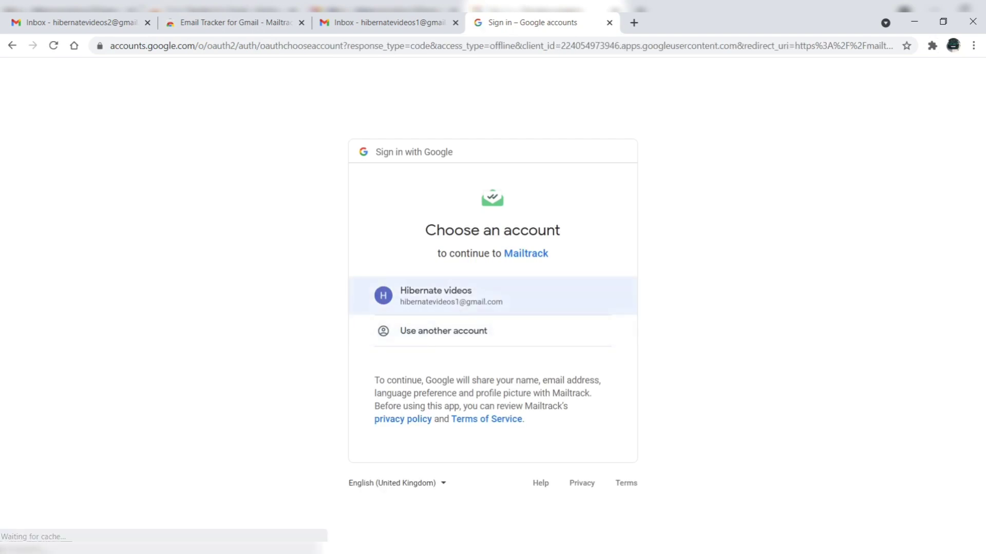
{"action": "left_click", "coordinate": [444, 331]}
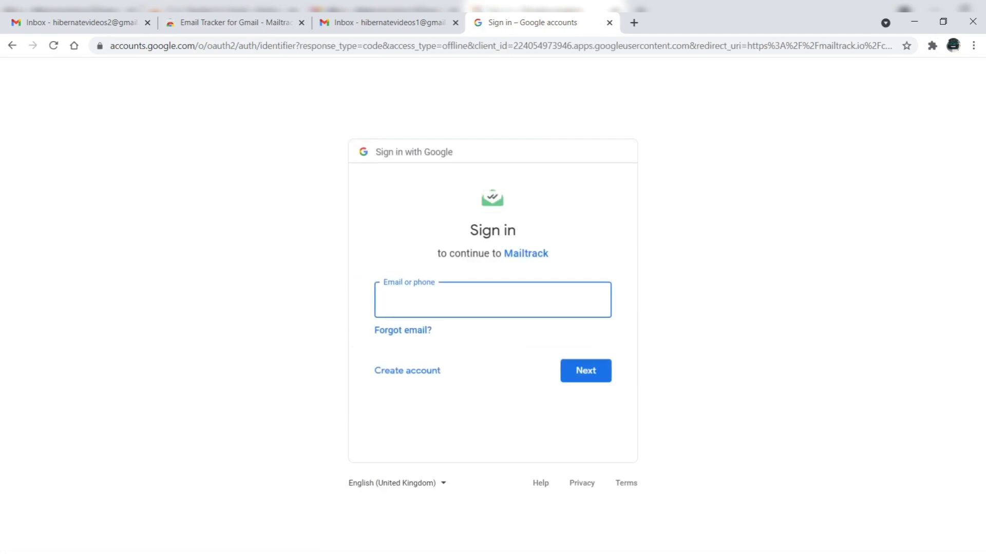
{"action": "type", "text": "h"}
{"action": "key", "text": "Down"}
{"action": "key", "text": "Return"}
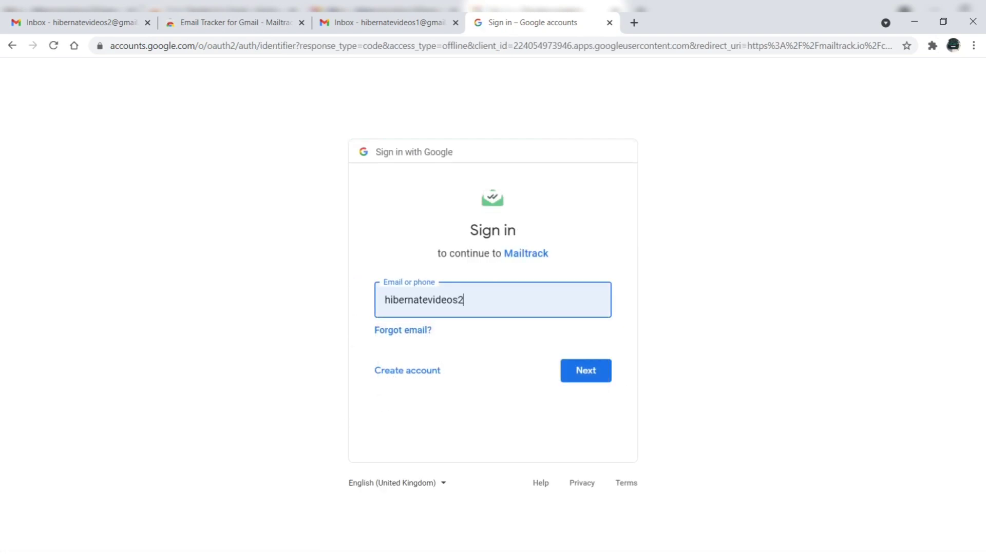
{"action": "key", "text": "Return"}
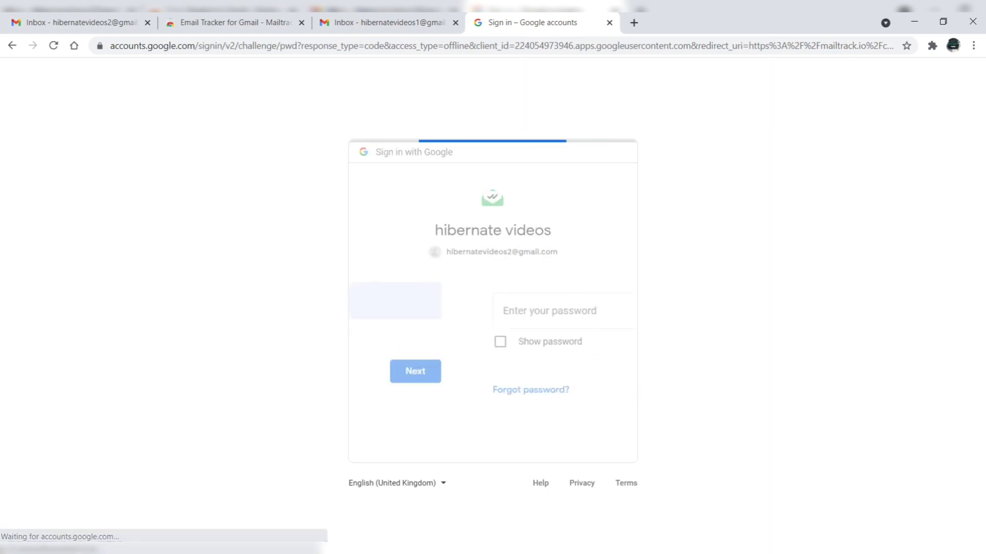
Enter the account password and allow Mailtrack to read, compose, send and delete the account's Gmail messages.
{"action": "type", "text": "*********"}
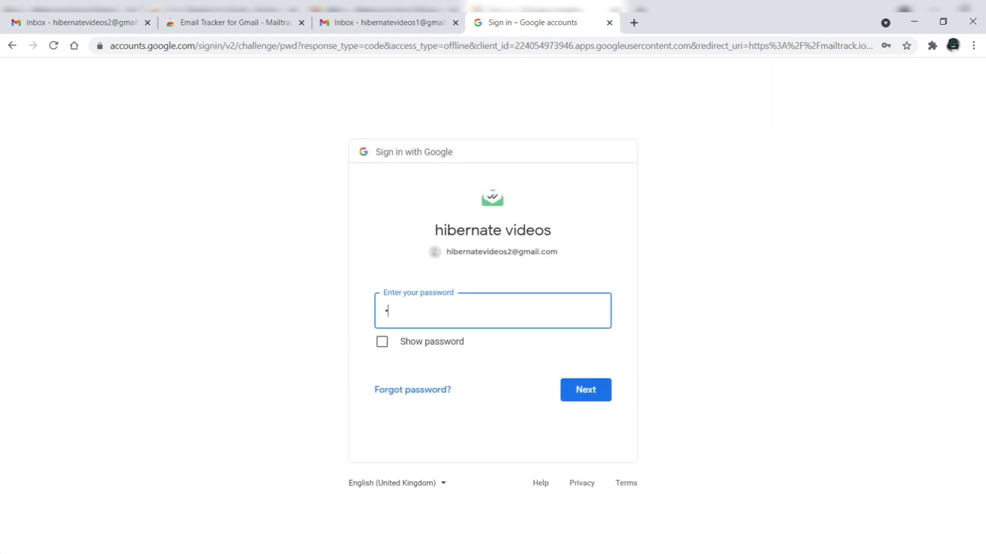
{"action": "type", "text": "**"}
{"action": "key", "text": "Return"}
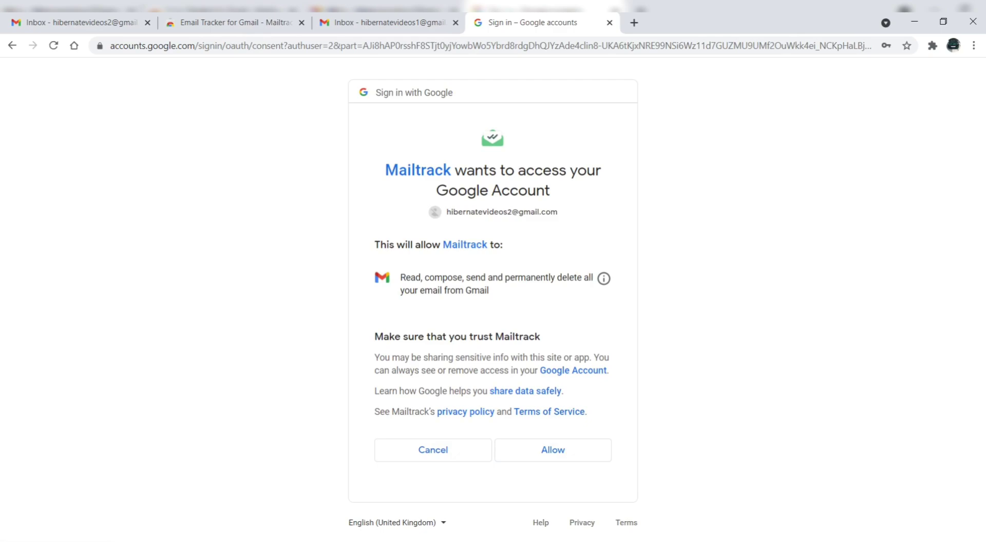
{"action": "left_click", "coordinate": [552, 450]}
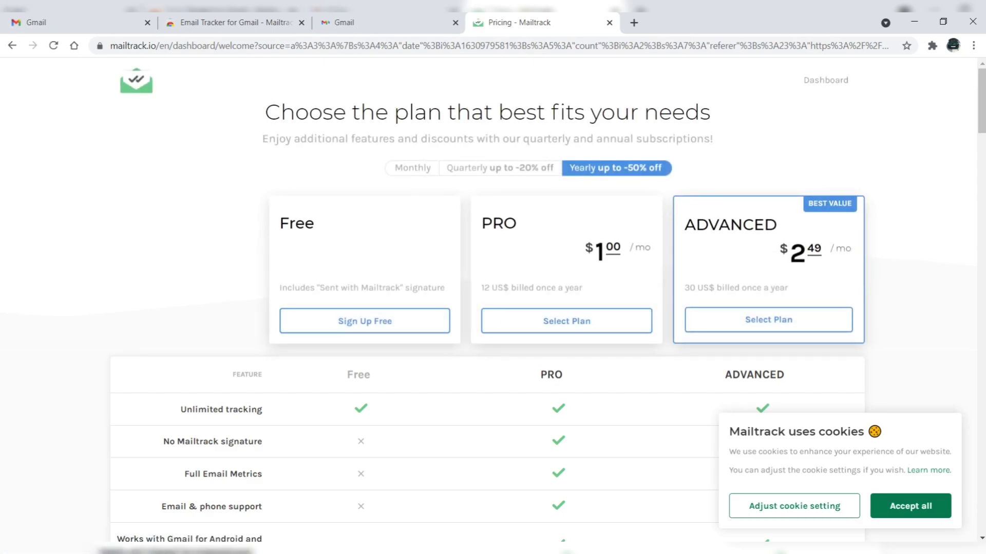
Compare the Mailtrack plans, sign up for the Free plan and continue to Gmail.
{"action": "scroll", "coordinate": [493, 303], "scroll_direction": "down", "scroll_amount": 10}
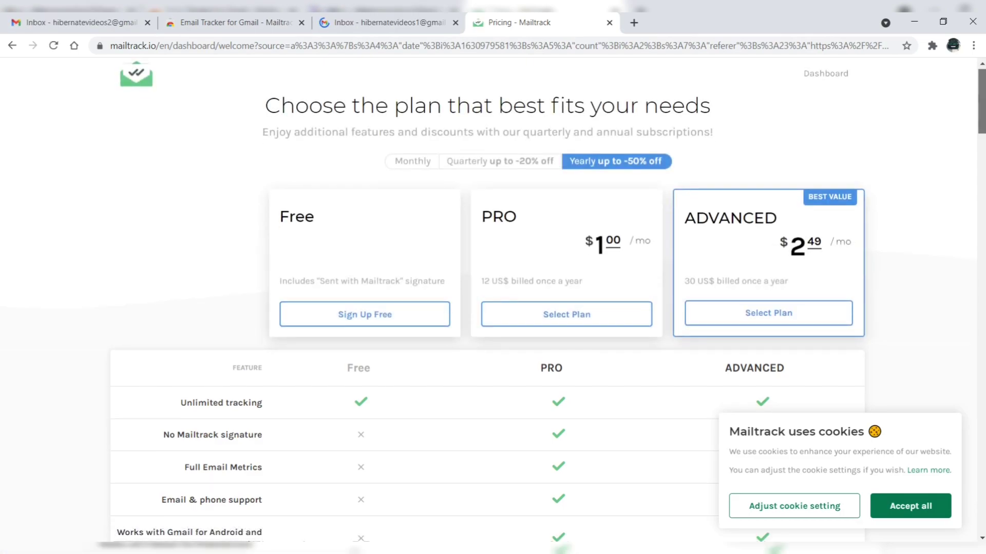
{"action": "scroll", "coordinate": [492, 303], "scroll_direction": "down", "scroll_amount": 1}
{"action": "scroll", "coordinate": [493, 303], "scroll_direction": "up", "scroll_amount": 4}
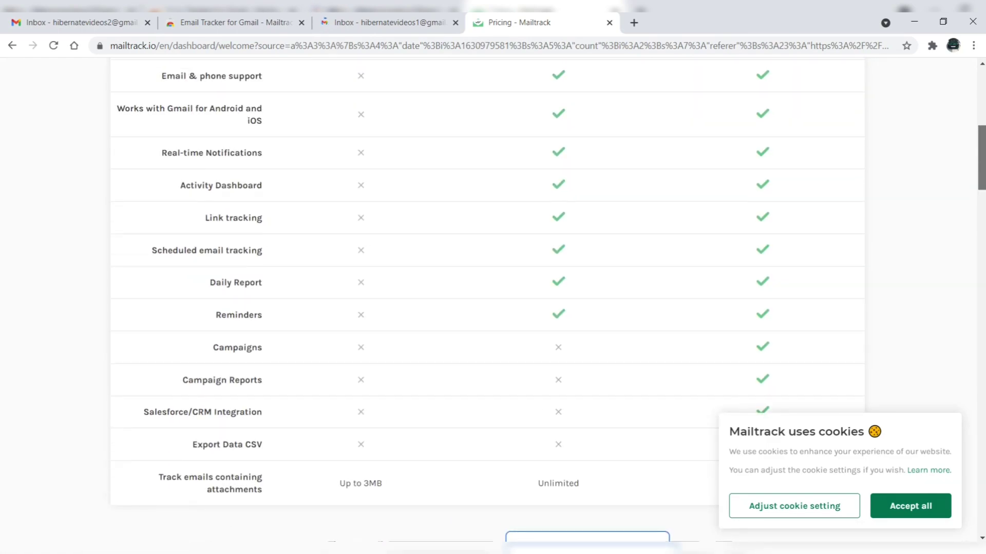
{"action": "scroll", "coordinate": [493, 303], "scroll_direction": "up", "scroll_amount": 1}
{"action": "scroll", "coordinate": [493, 303], "scroll_direction": "up", "scroll_amount": 7}
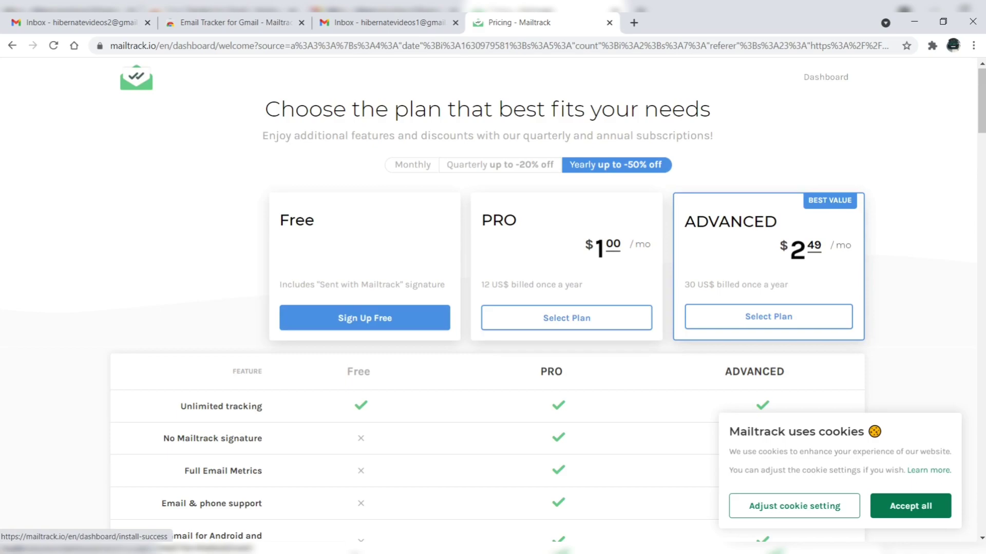
{"action": "key", "text": "alt+Left"}
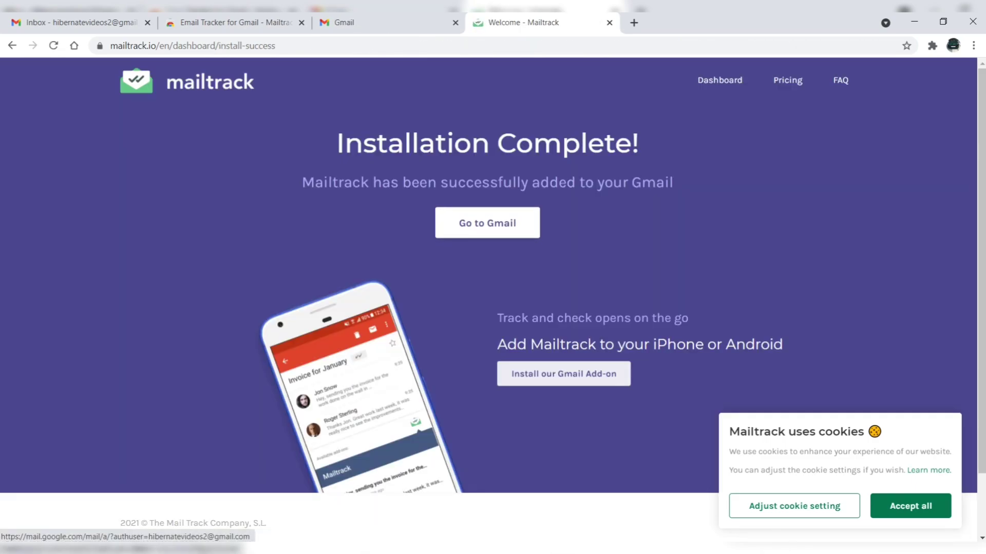
{"action": "left_click", "coordinate": [487, 223]}
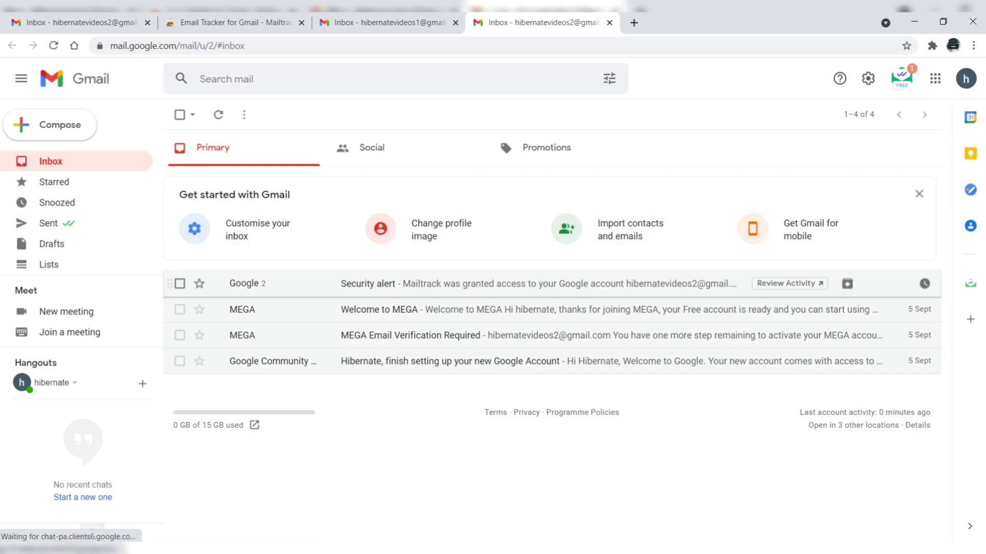
Look at the Mailtrack add-on panel and the Mailtrack extension's menu in the Gmail inbox, closing each one.
{"action": "left_click", "coordinate": [970, 283]}
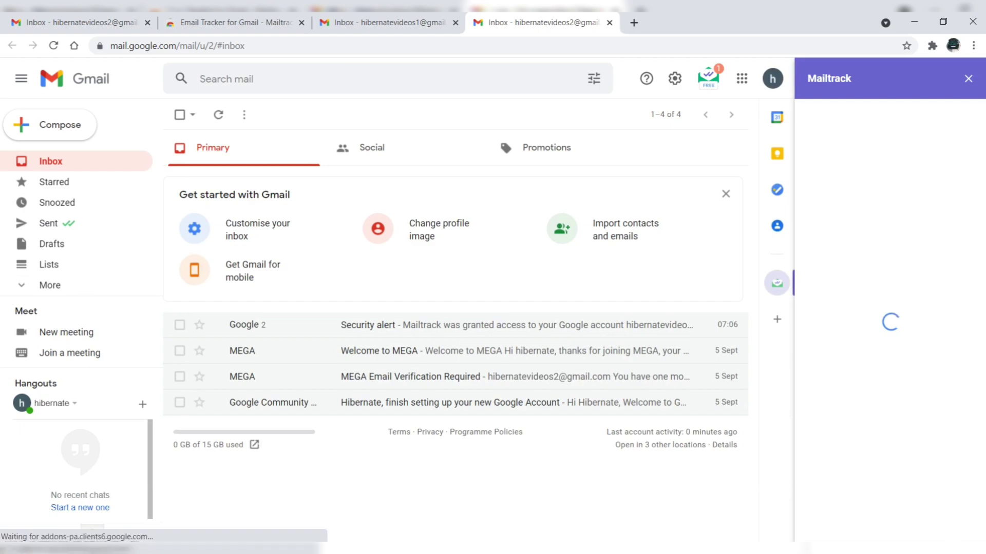
{"action": "left_click", "coordinate": [968, 78]}
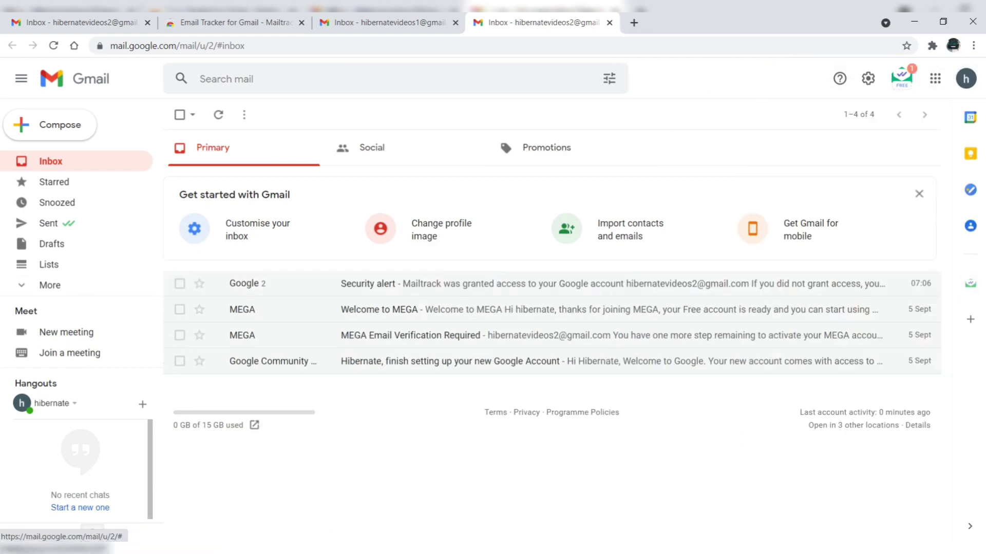
{"action": "left_click", "coordinate": [901, 78]}
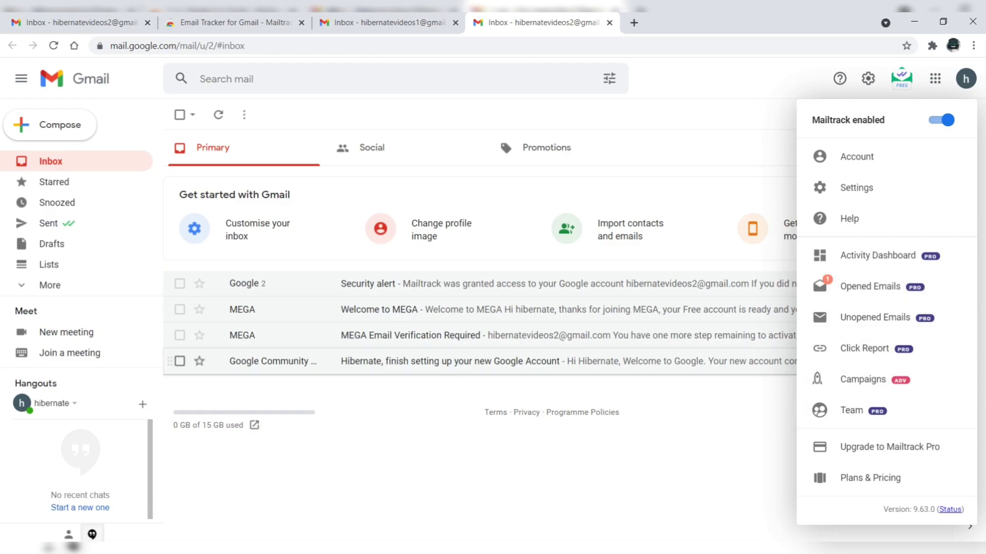
{"action": "key", "text": "Escape"}
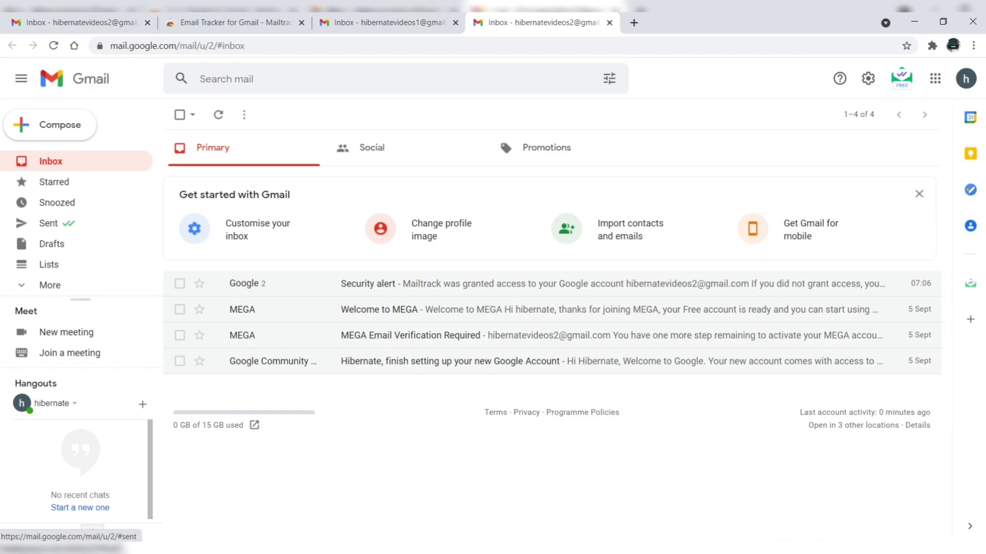
Send a Mailtrack-tracked email with the subject "Terraceout" to the other Gmail account and check its read status in Sent.
{"action": "left_click", "coordinate": [49, 223]}
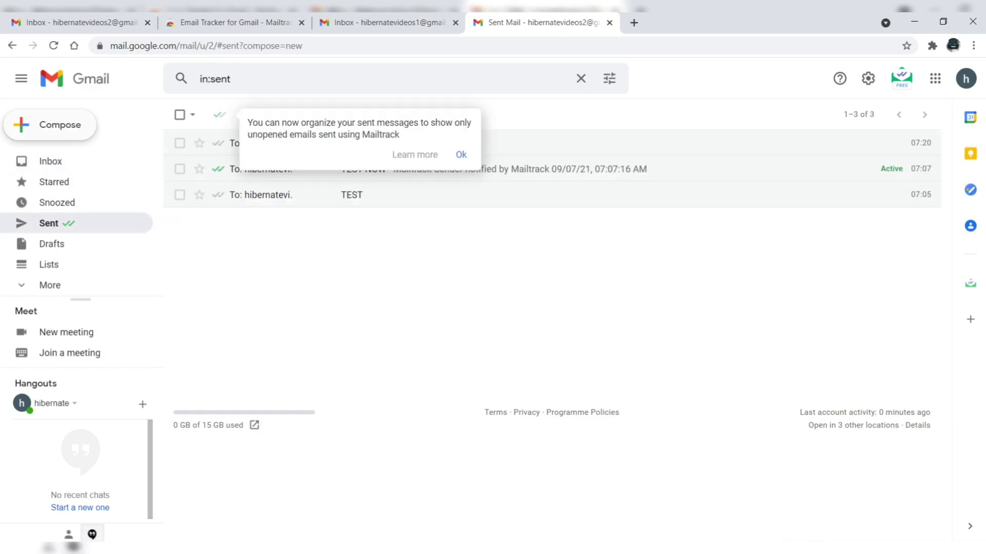
{"action": "type", "text": "h"}
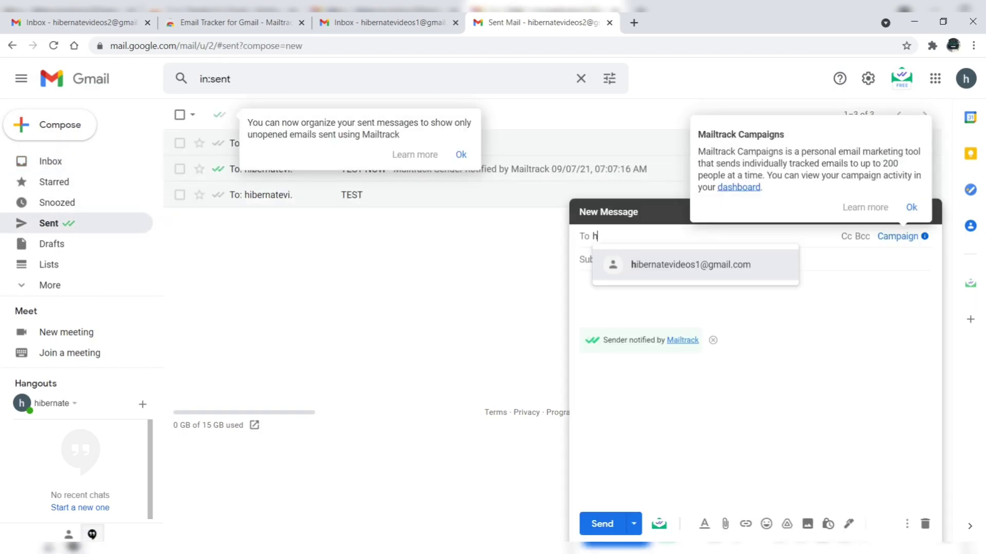
{"action": "key", "text": "Return"}
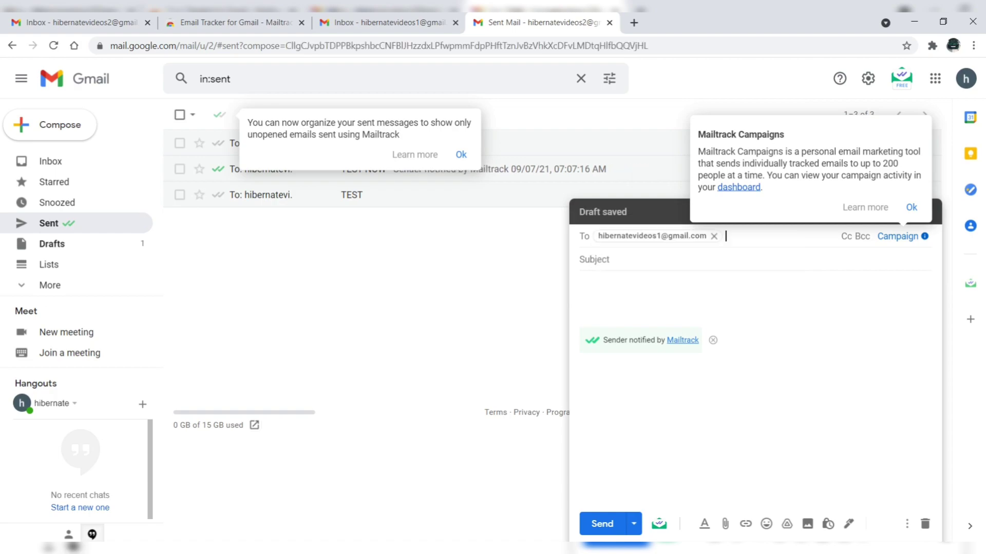
{"action": "left_click", "coordinate": [594, 259]}
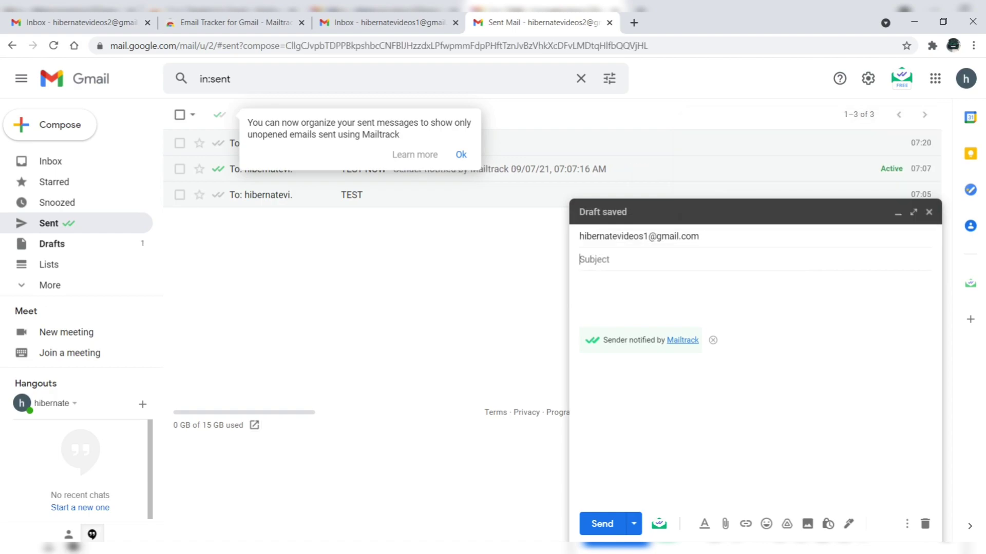
{"action": "type", "text": "Terraceout"}
{"action": "left_click", "coordinate": [602, 524]}
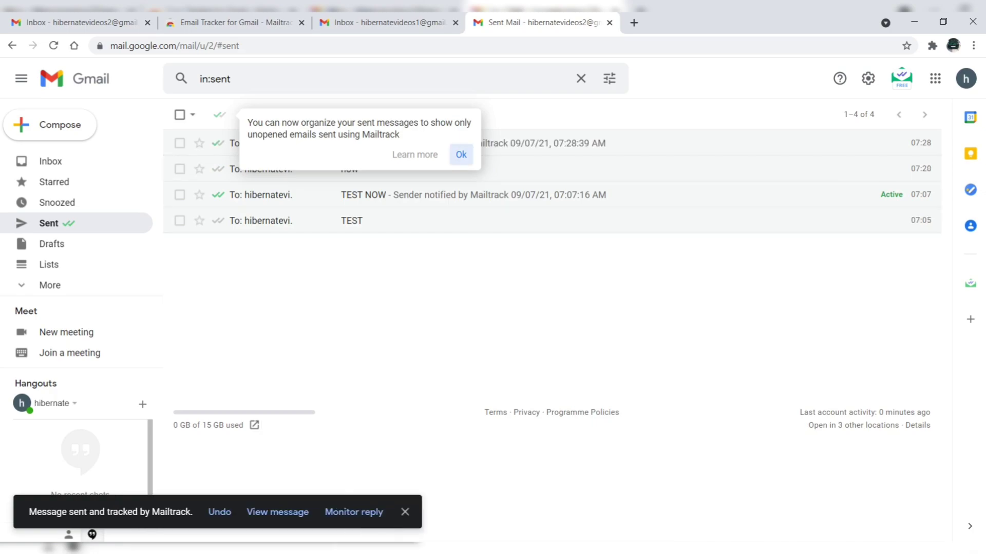
{"action": "left_click", "coordinate": [461, 154]}
{"action": "mouse_move", "coordinate": [218, 143]}
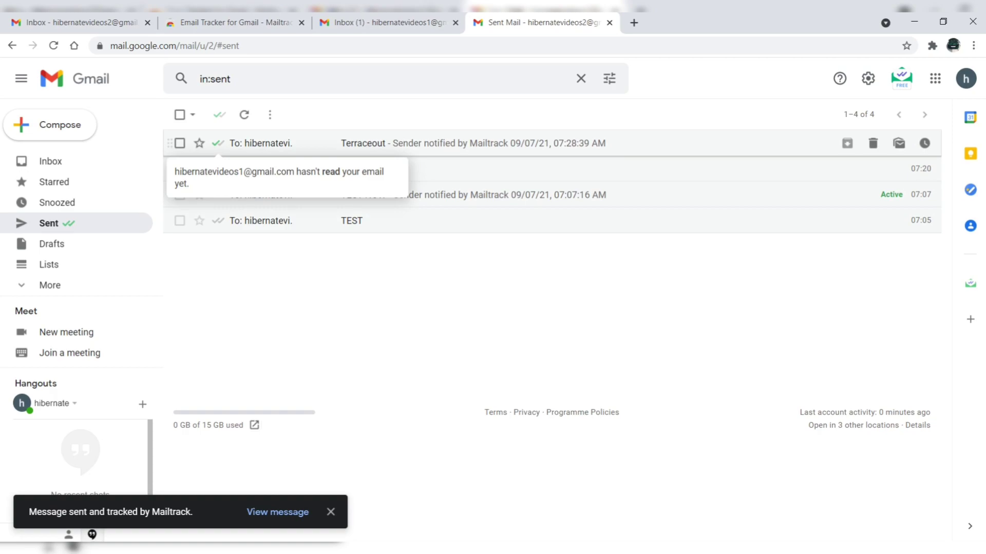
Decline email tracking for the recipient account and open the Terraceout email in its inbox.
{"action": "left_click", "coordinate": [385, 22]}
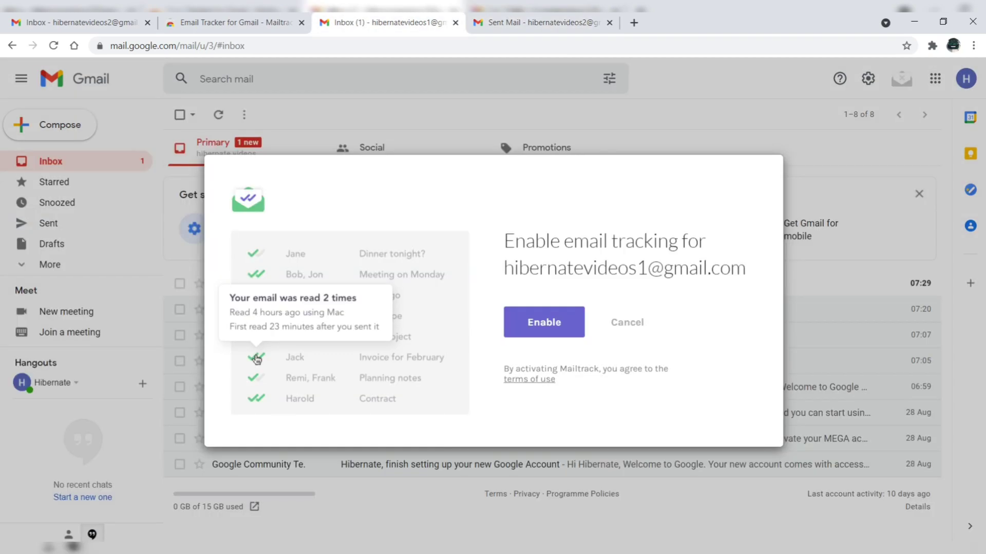
{"action": "left_click", "coordinate": [627, 323]}
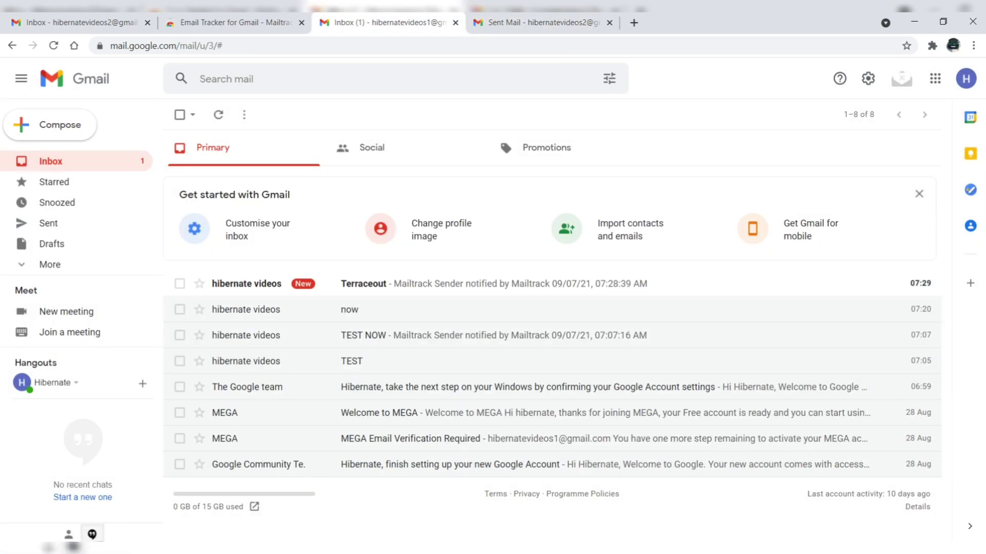
{"action": "left_click", "coordinate": [462, 283]}
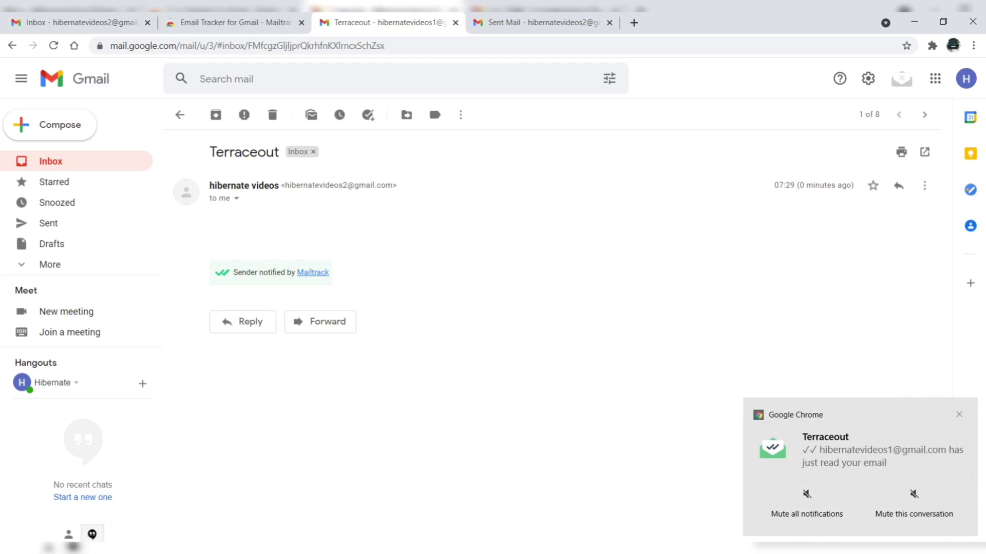
Return to the sender account's Sent mail and examine the location of its latest access in the account activity details.
{"action": "key", "text": "ctrl+shift+Tab"}
{"action": "key", "text": "ctrl+shift+Tab"}
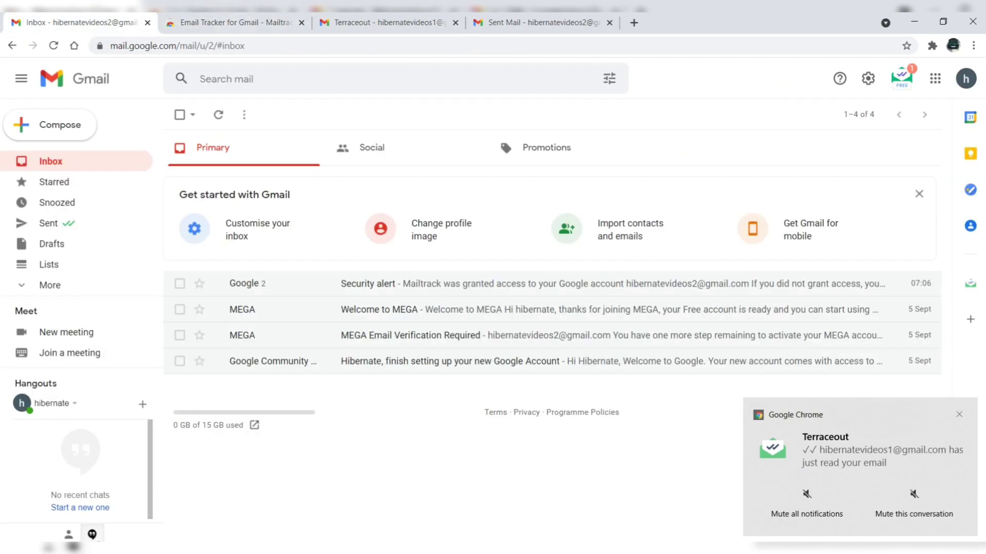
{"action": "key", "text": "ctrl+shift+Tab"}
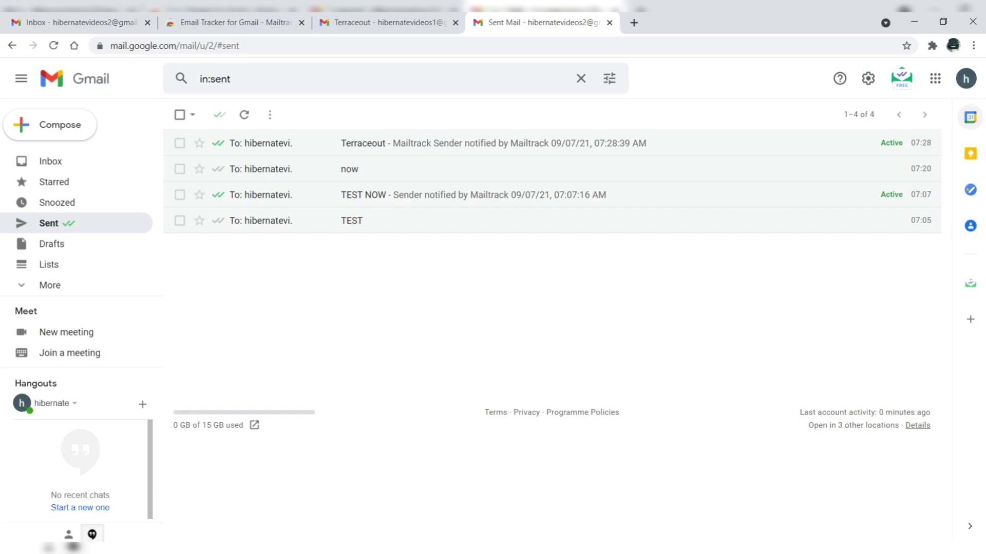
{"action": "left_click", "coordinate": [918, 425]}
{"action": "left_click_drag", "start_coordinate": [186, 23], "coordinate": [313, 36]}
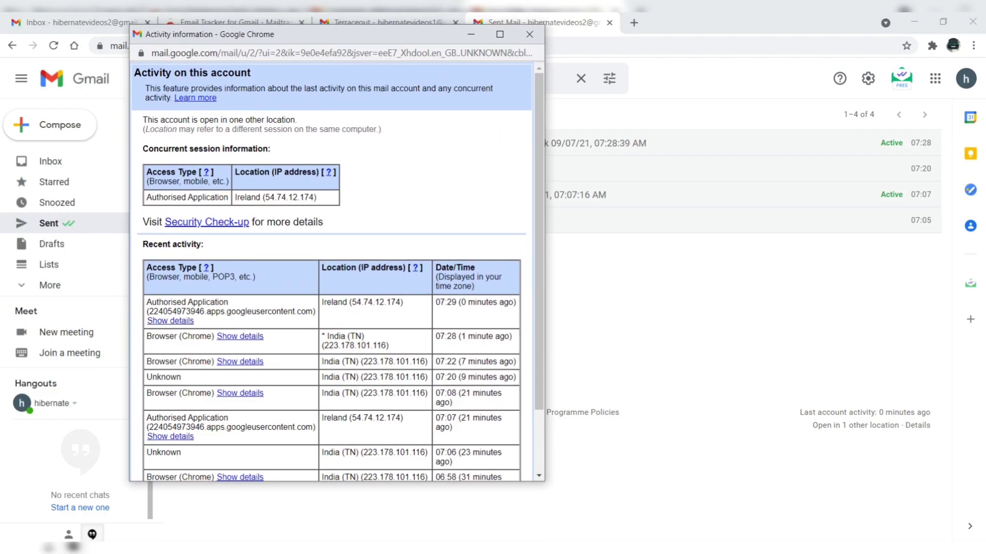
{"action": "left_click_drag", "start_coordinate": [326, 302], "coordinate": [362, 302]}
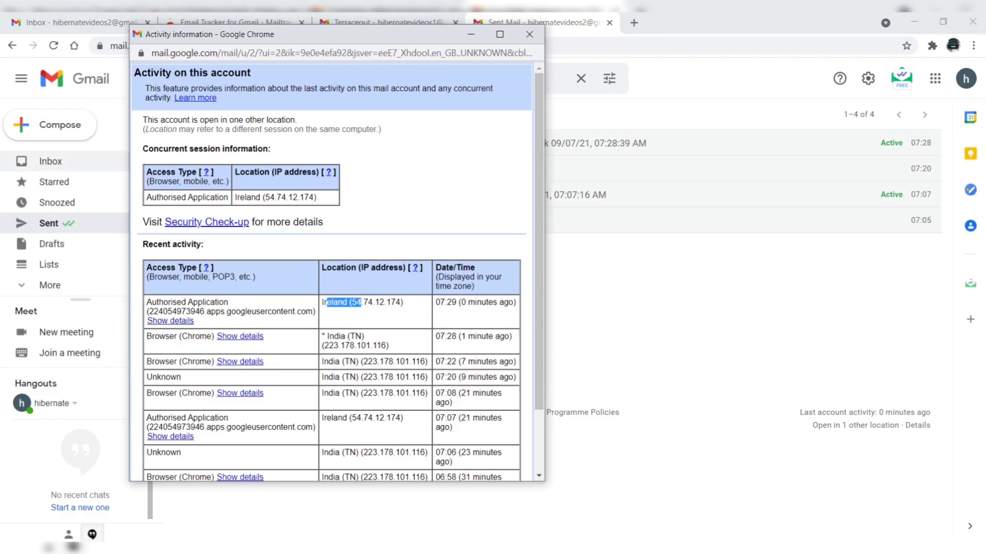
Open the Google Community Team email in the sender account's inbox and return to the message list.
{"action": "left_click", "coordinate": [51, 161]}
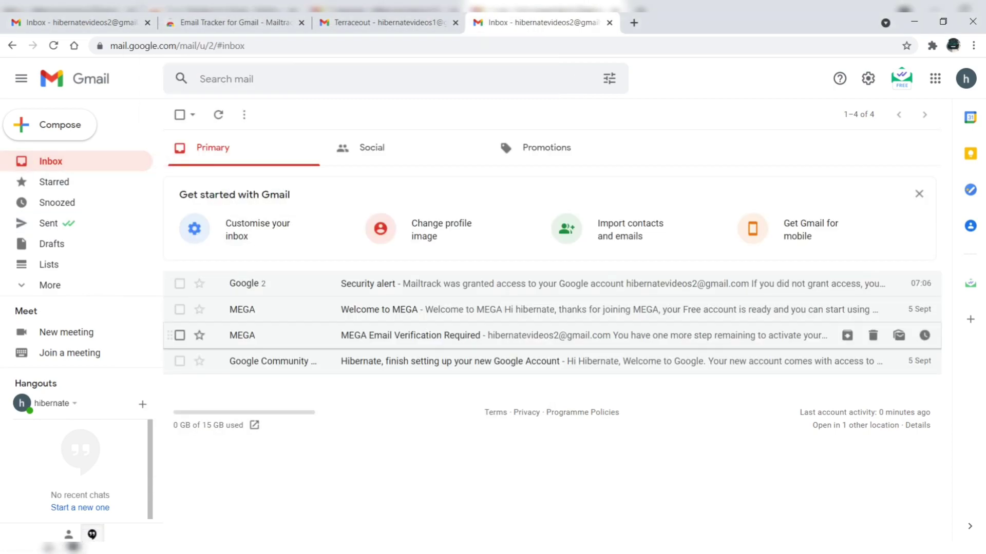
{"action": "left_click", "coordinate": [801, 361]}
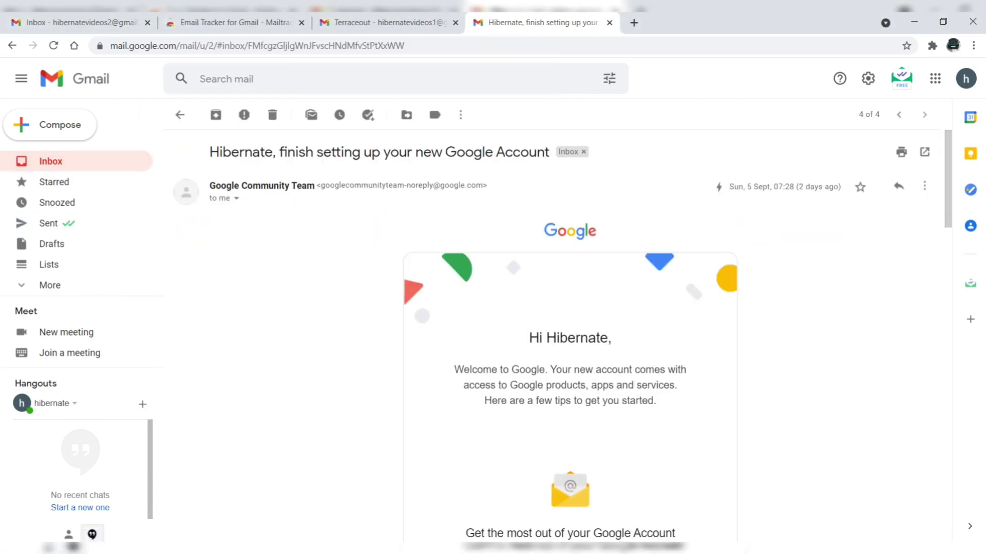
{"action": "left_click", "coordinate": [180, 115]}
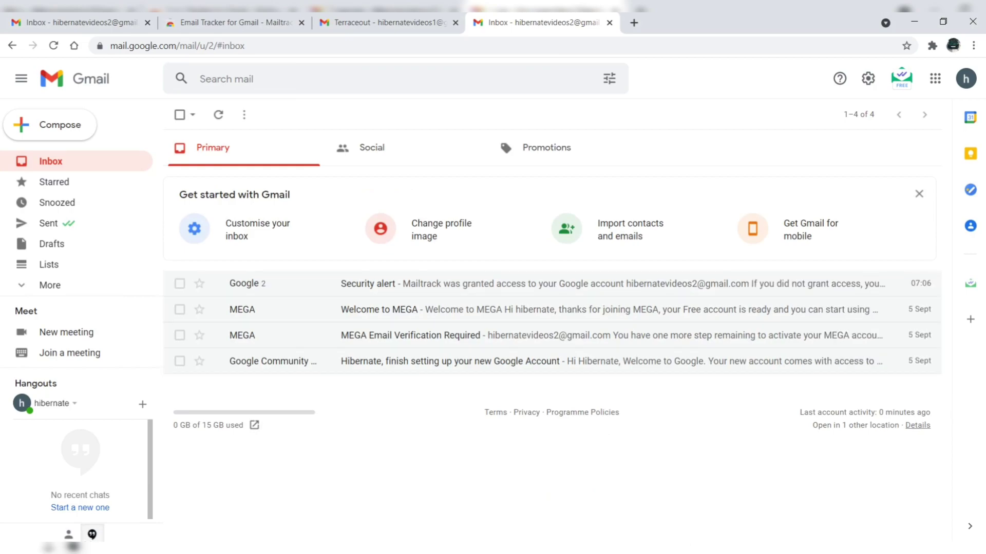
Examine the account activity details again, comparing the IP addresses of the browser, unknown and authorised application accesses.
{"action": "left_click", "coordinate": [917, 425]}
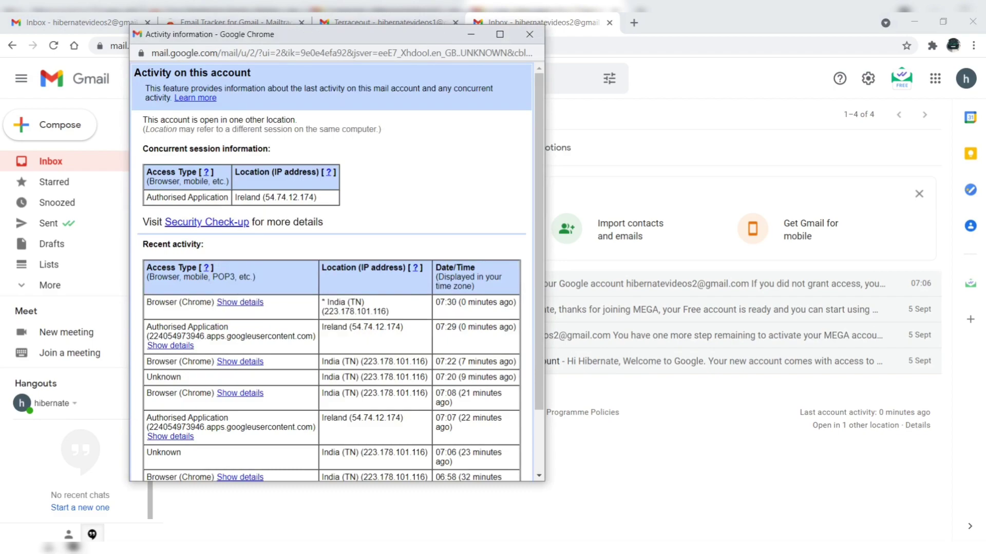
{"action": "left_click_drag", "start_coordinate": [360, 362], "coordinate": [426, 362]}
{"action": "left_click_drag", "start_coordinate": [363, 378], "coordinate": [425, 377]}
{"action": "left_click_drag", "start_coordinate": [359, 362], "coordinate": [428, 362]}
{"action": "left_click_drag", "start_coordinate": [362, 378], "coordinate": [444, 378]}
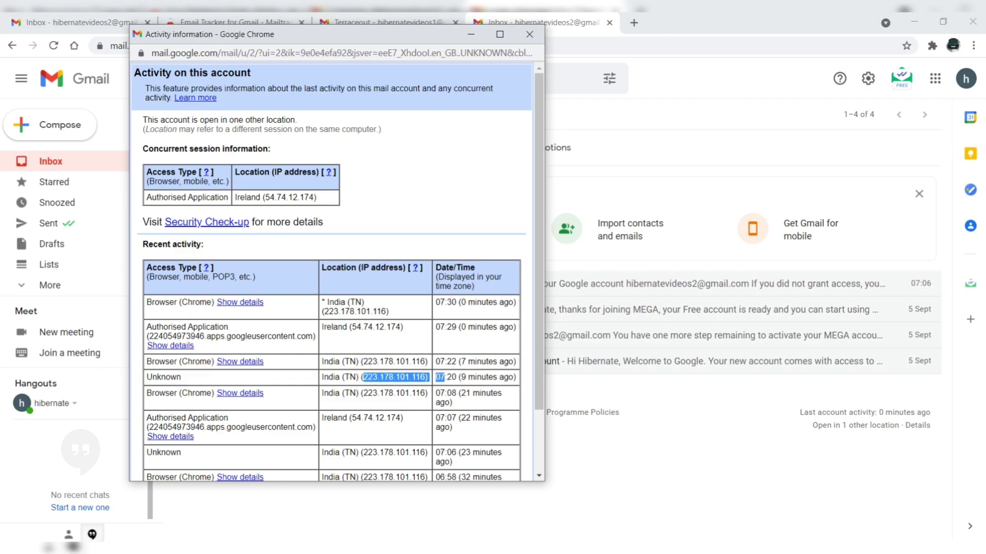
{"action": "left_click_drag", "start_coordinate": [322, 302], "coordinate": [374, 311]}
{"action": "left_click", "coordinate": [374, 311]}
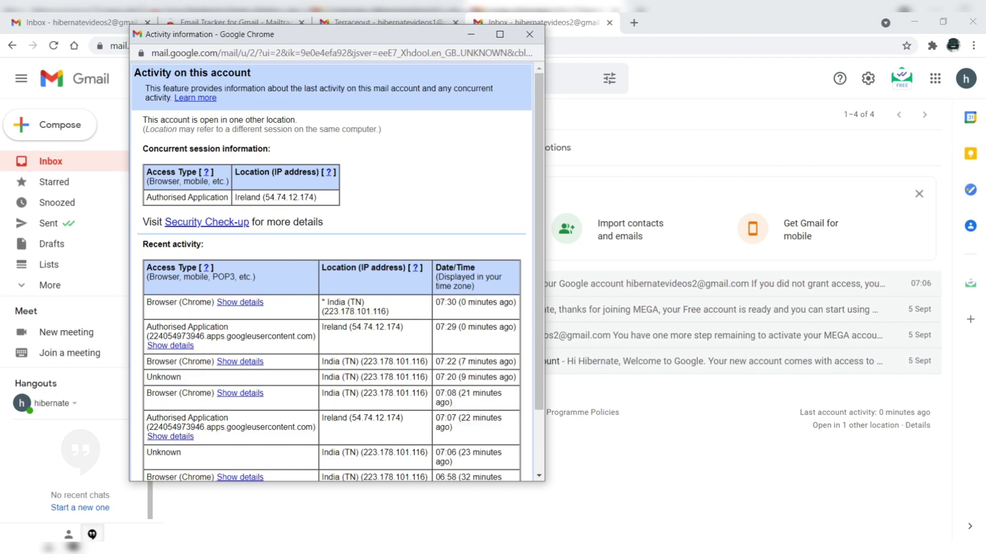
{"action": "left_click_drag", "start_coordinate": [323, 312], "coordinate": [386, 311]}
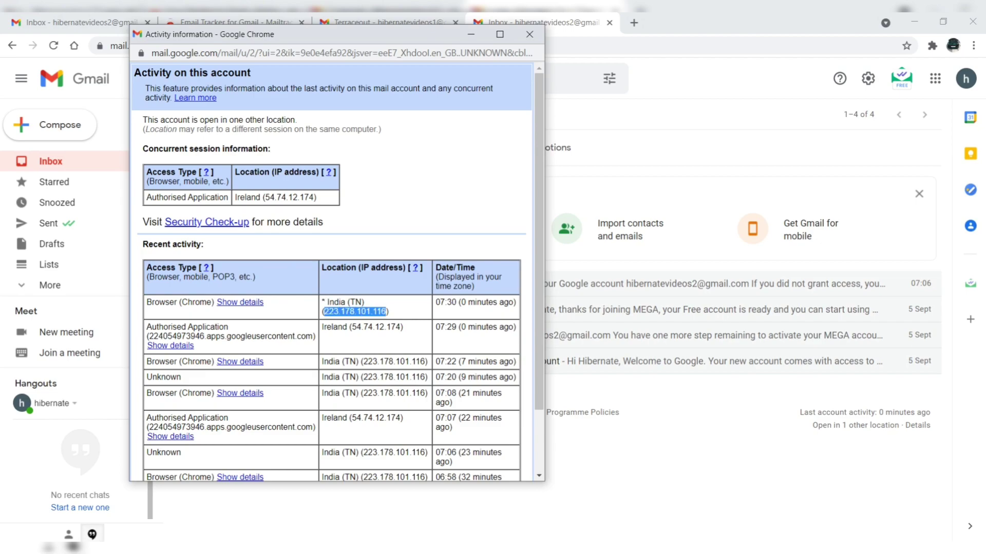
{"action": "left_click_drag", "start_coordinate": [364, 361], "coordinate": [426, 361]}
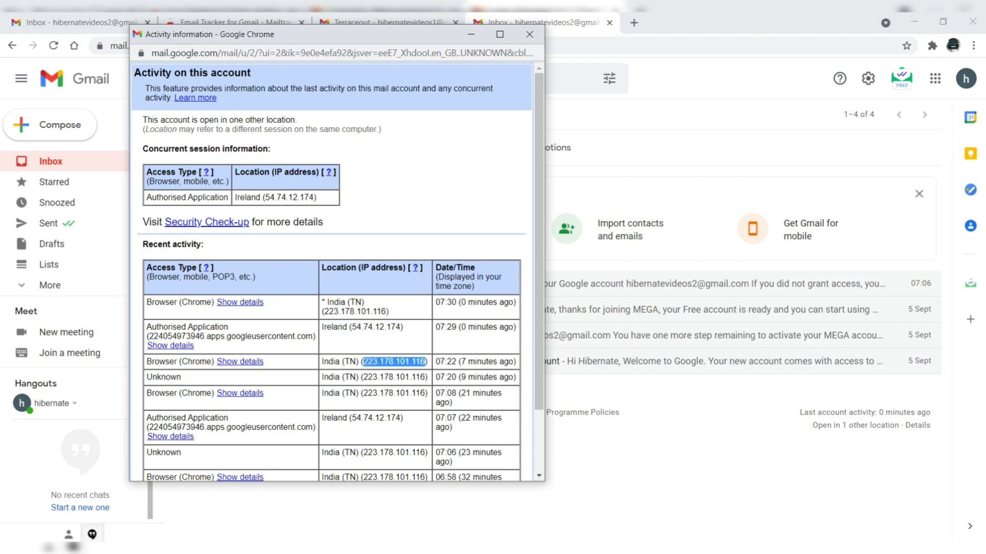
{"action": "left_click_drag", "start_coordinate": [322, 312], "coordinate": [388, 311]}
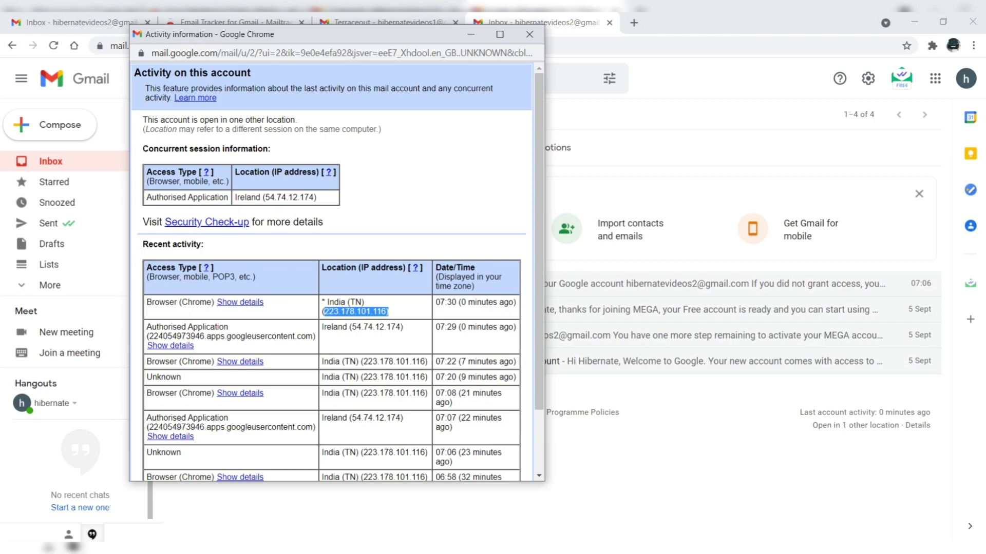
{"action": "left_click_drag", "start_coordinate": [322, 328], "coordinate": [403, 327]}
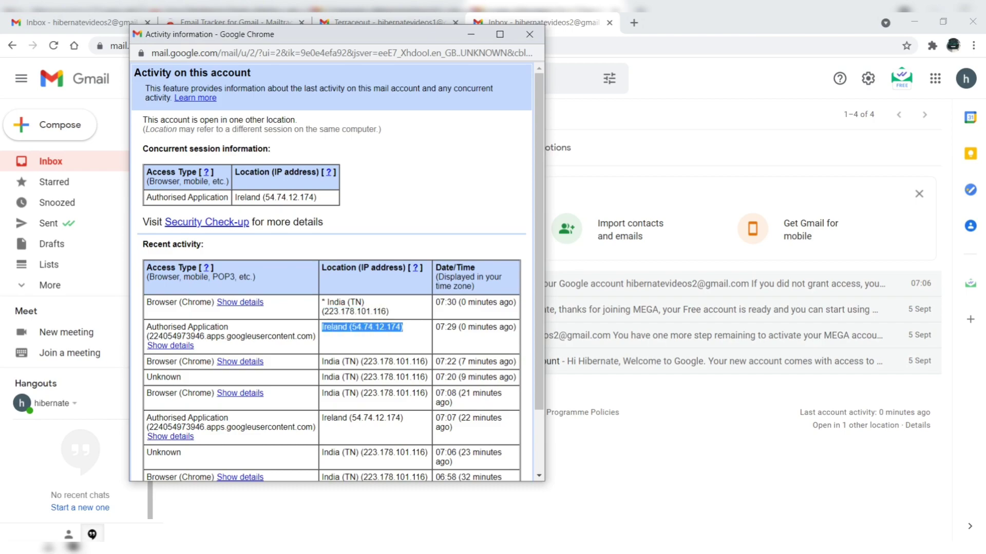
{"action": "left_click", "coordinate": [403, 328]}
{"action": "left_click_drag", "start_coordinate": [354, 327], "coordinate": [400, 327]}
Close the Gmail Program Policies page and bring the account activity details back up.
{"action": "left_click", "coordinate": [582, 412]}
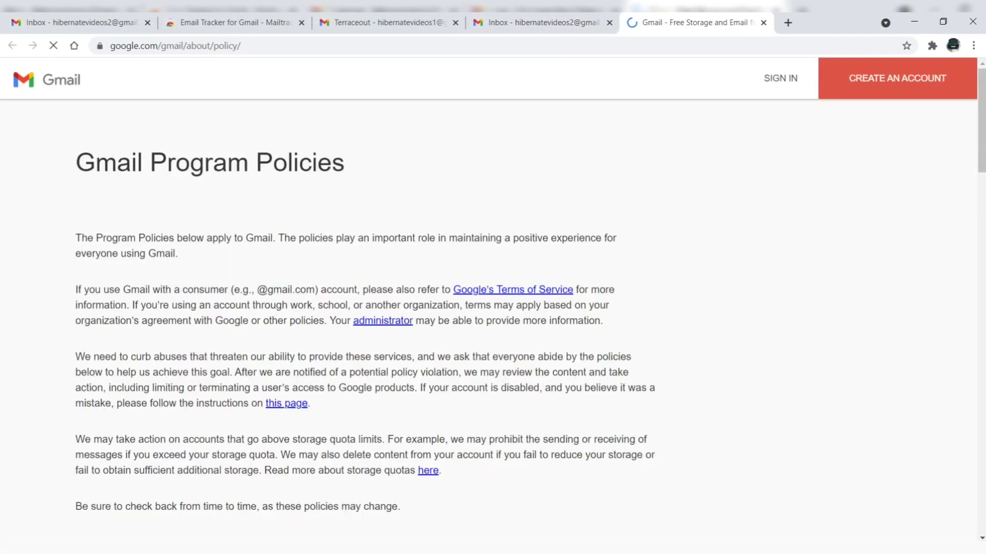
{"action": "key", "text": "ctrl+w"}
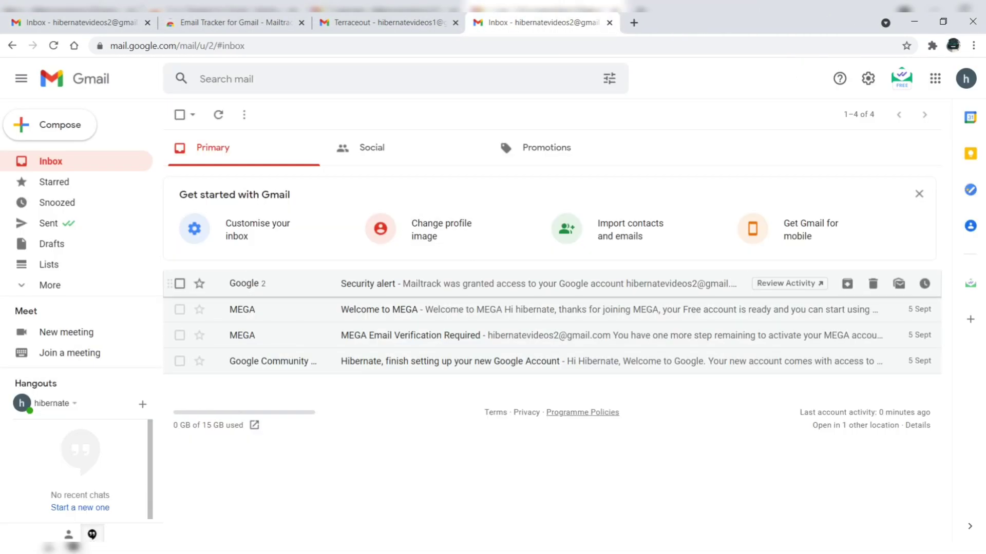
{"action": "left_click", "coordinate": [918, 425]}
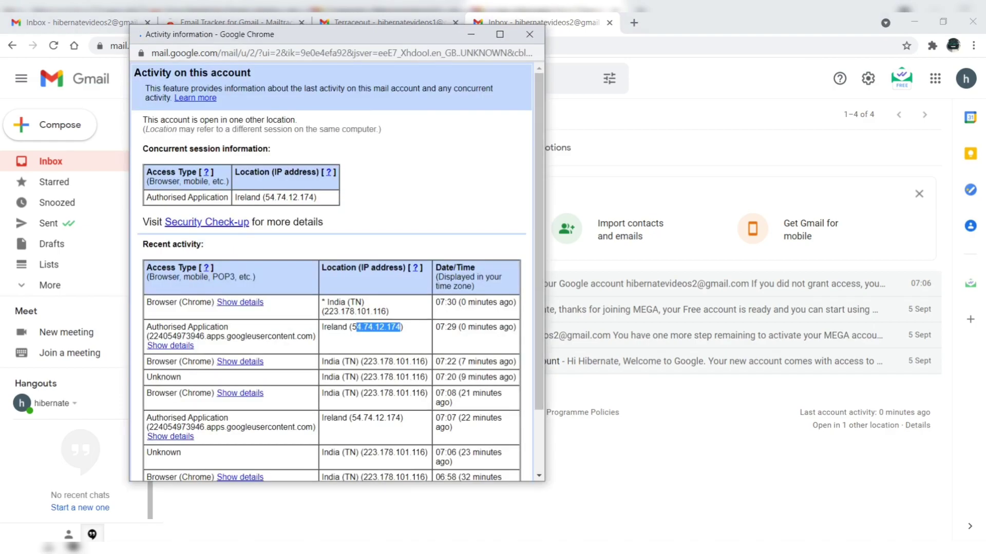
Highlight the authorised application's IP address, close the activity details, and open WhatIsMyIPAddress in a new tab from a Bing search for "find my ip".
{"action": "left_click_drag", "start_coordinate": [351, 255], "coordinate": [391, 255]}
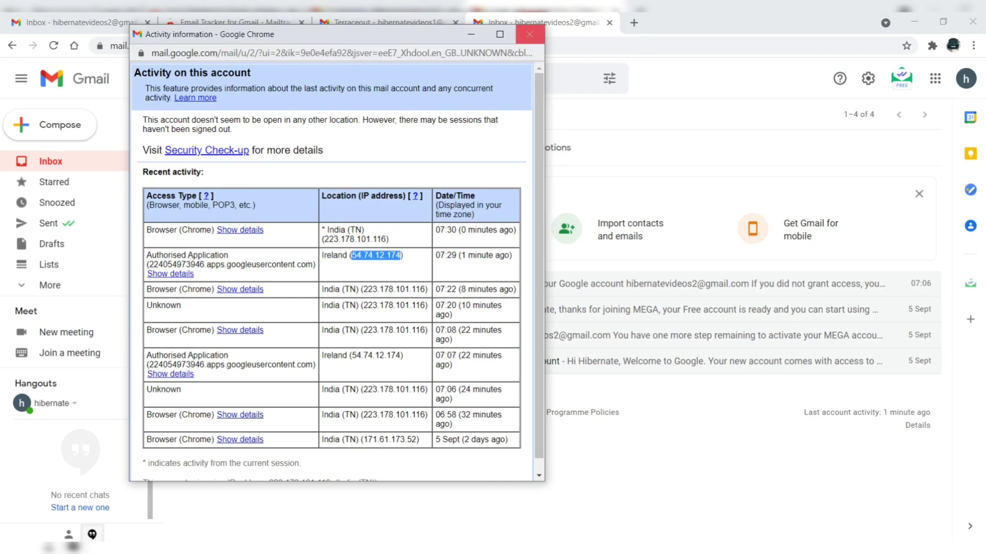
{"action": "left_click", "coordinate": [529, 34]}
{"action": "key", "text": "ctrl+t"}
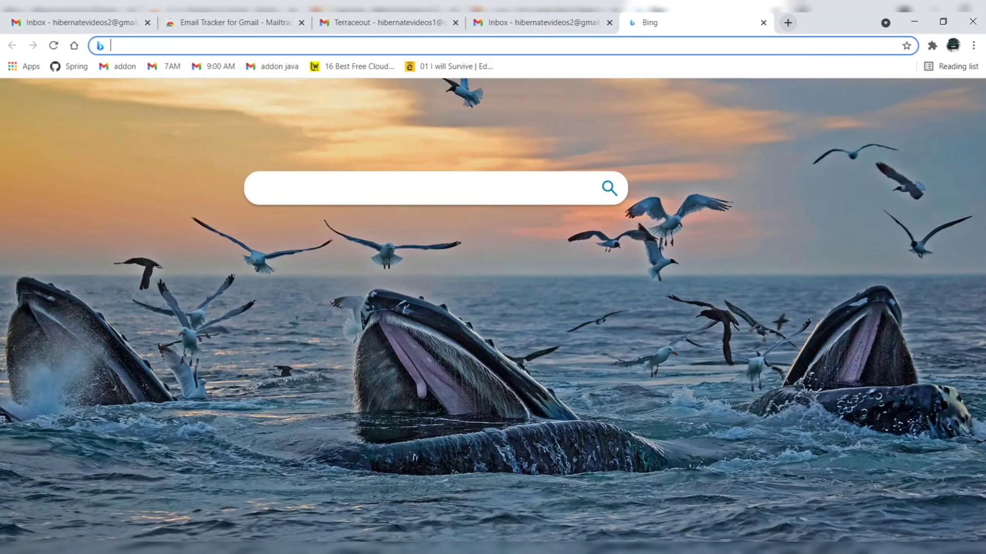
{"action": "type", "text": "find"}
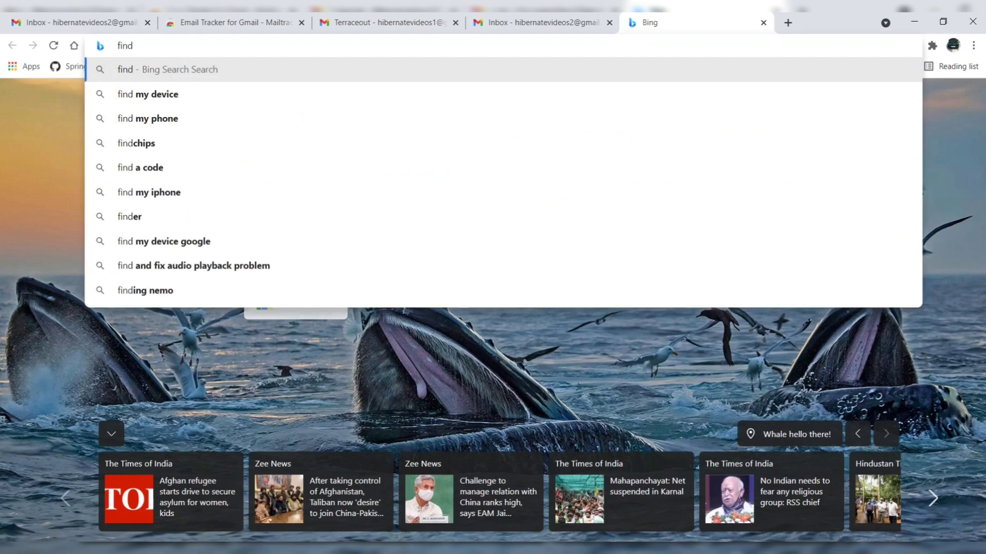
{"action": "type", "text": " m "}
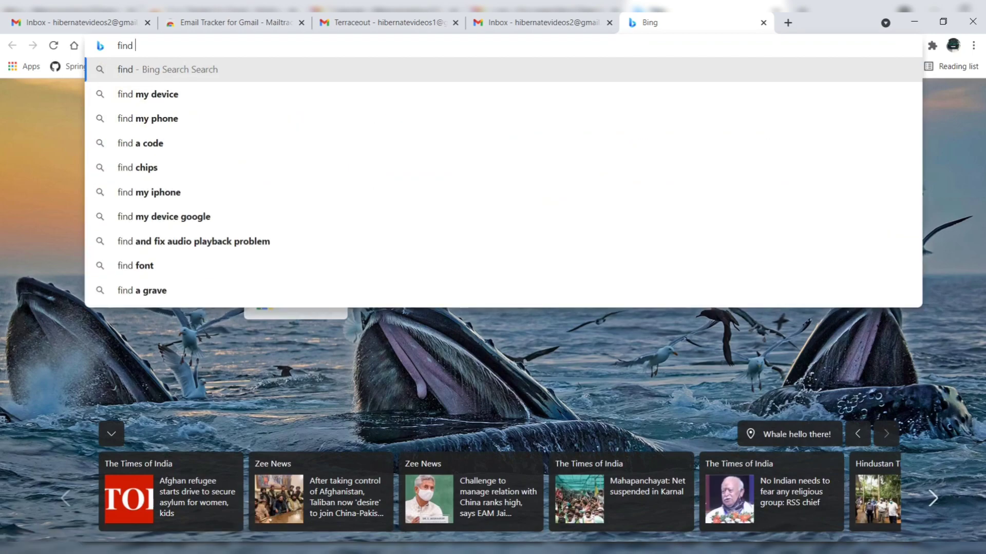
{"action": "type", "text": "y ip"}
{"action": "key", "text": "Return"}
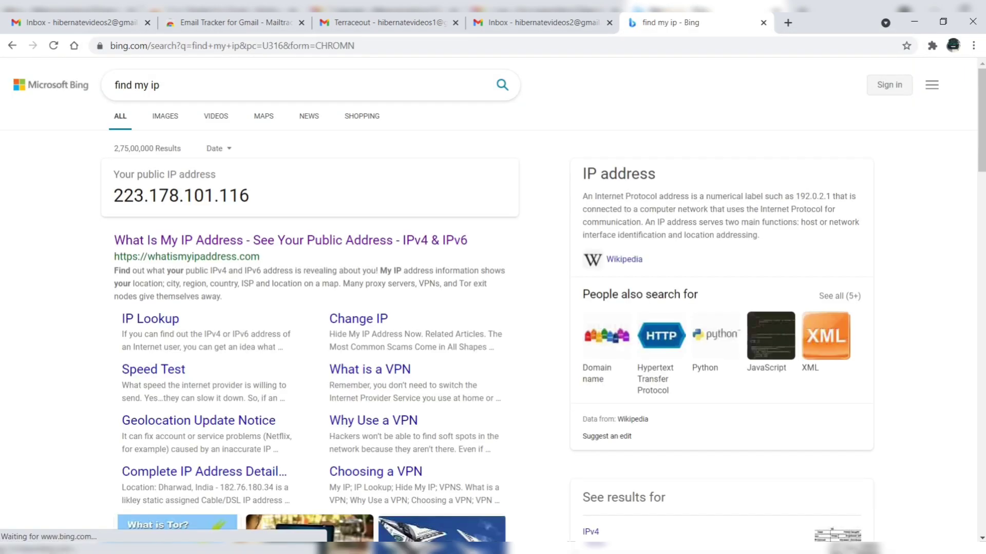
{"action": "left_click", "coordinate": [287, 240]}
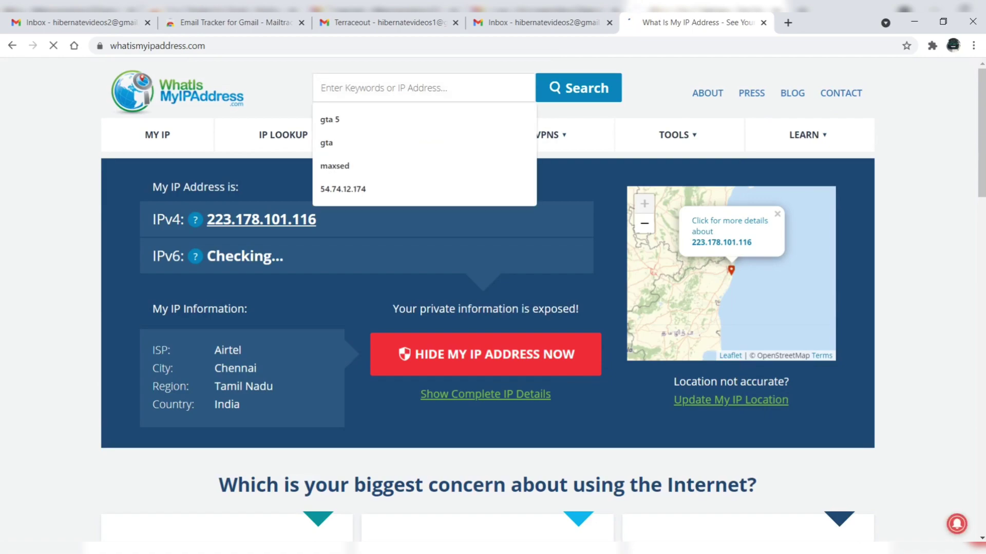
Look up the IP address 54.74.12.174 on WhatIsMyIPAddress.
{"action": "key", "text": "Down"}
{"action": "key", "text": "Down"}
{"action": "key", "text": "Down"}
{"action": "key", "text": "Down"}
{"action": "key", "text": "Return"}
{"action": "key", "text": "Return"}
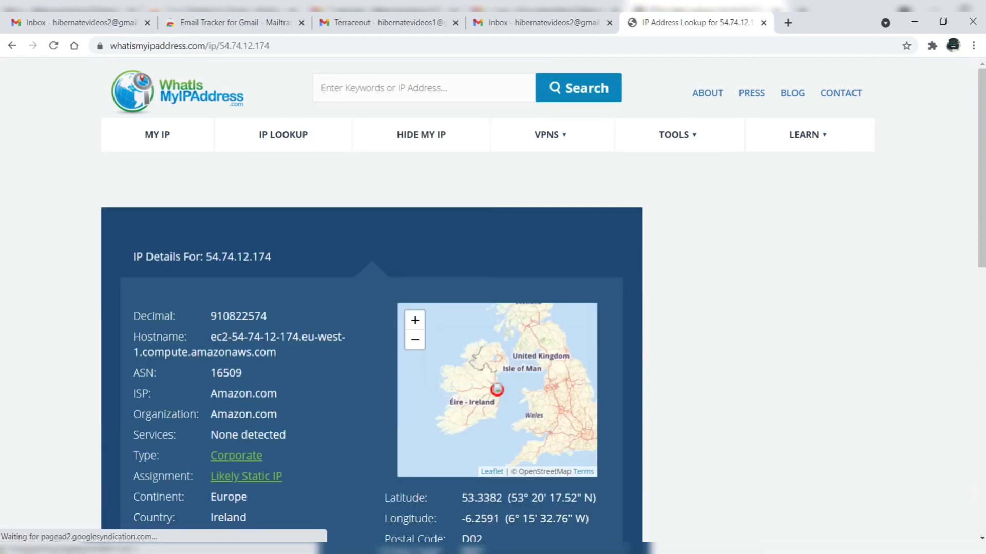
Examine the looked-up IP address's latitude, longitude, country, and ISP through city details, and return to the Gmail inbox.
{"action": "scroll", "coordinate": [493, 334], "scroll_direction": "down", "scroll_amount": 3}
{"action": "scroll", "coordinate": [493, 334], "scroll_direction": "up", "scroll_amount": 1}
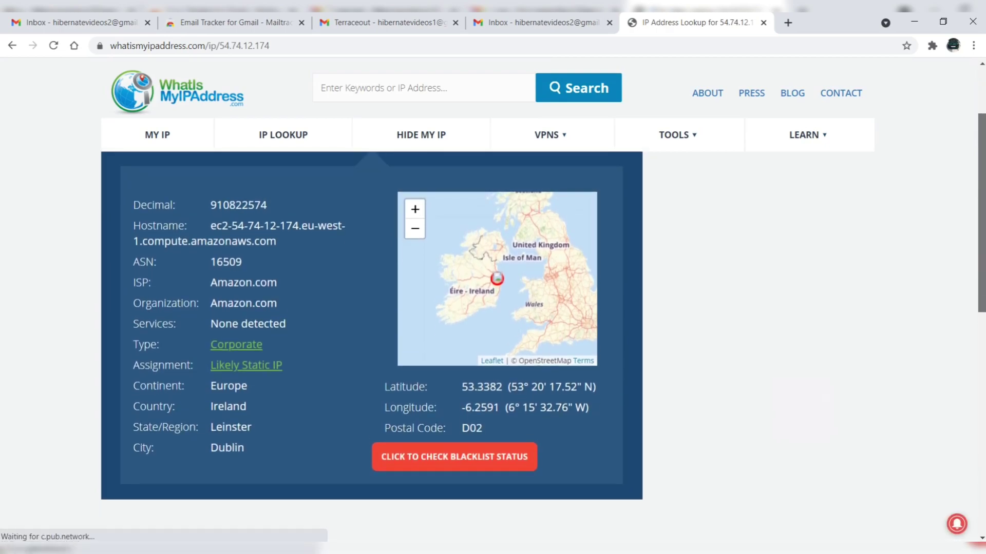
{"action": "left_click_drag", "start_coordinate": [511, 387], "coordinate": [596, 387]}
{"action": "left_click_drag", "start_coordinate": [503, 408], "coordinate": [589, 408]}
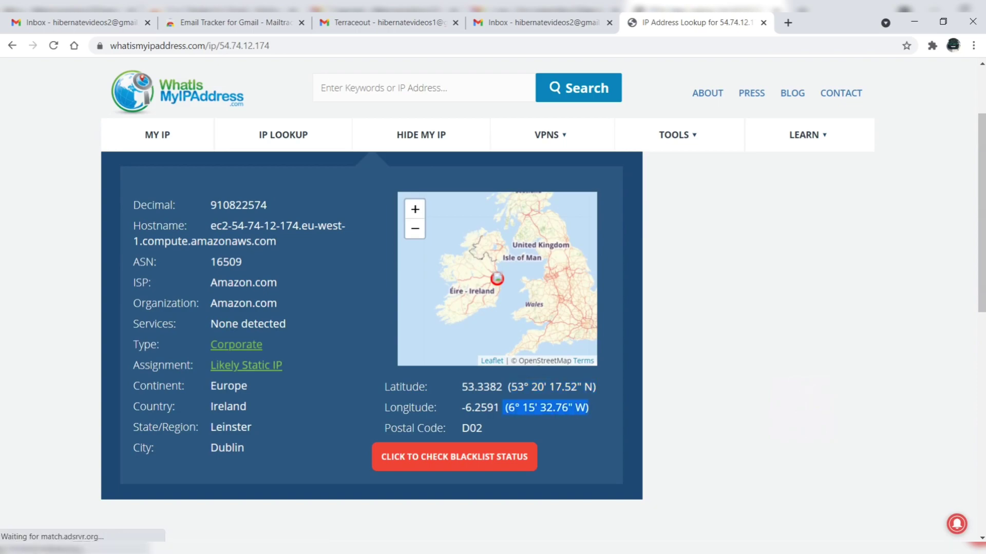
{"action": "left_click_drag", "start_coordinate": [211, 386], "coordinate": [246, 407]}
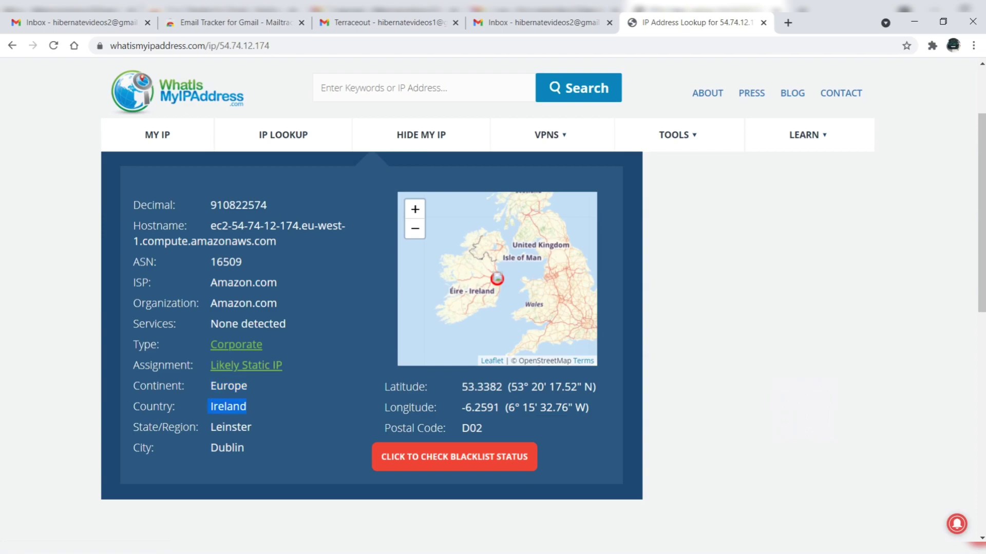
{"action": "left_click_drag", "start_coordinate": [133, 282], "coordinate": [244, 448]}
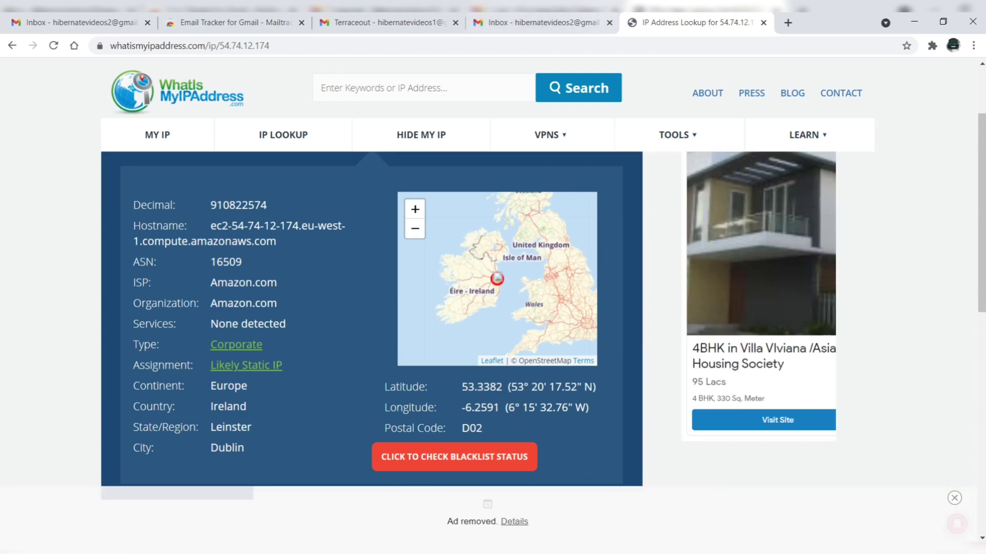
{"action": "key", "text": "ctrl+shift+Tab"}
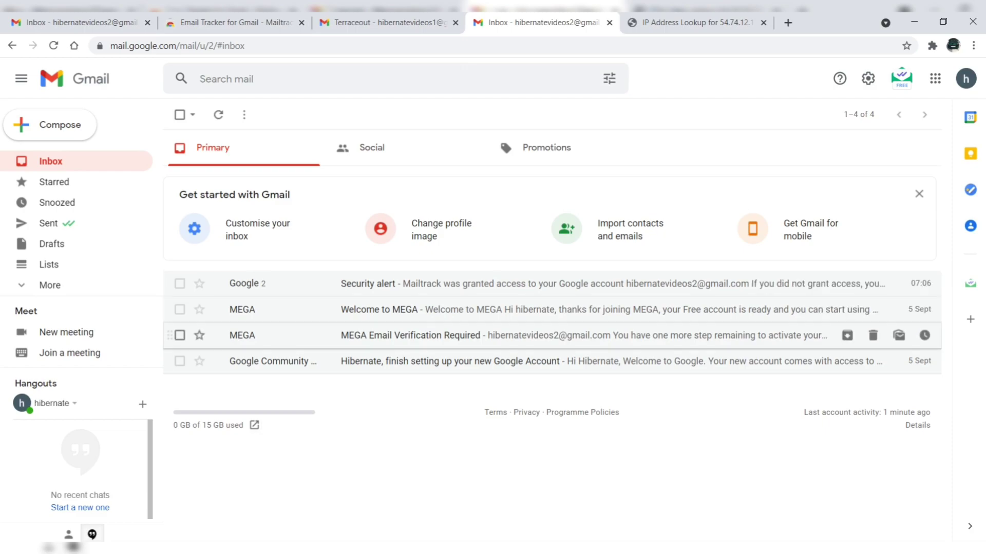